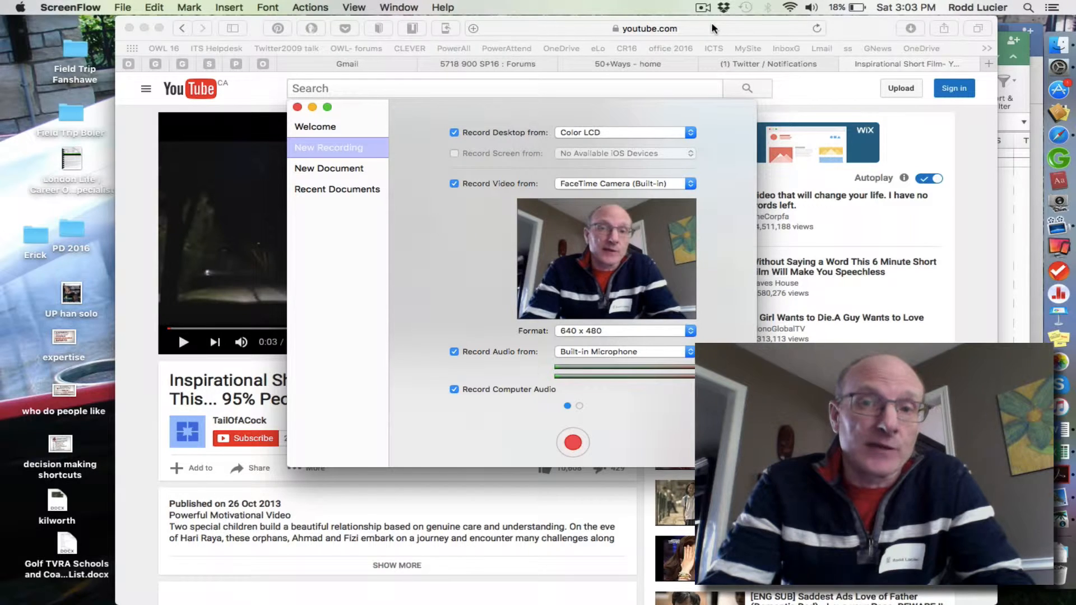
Bring the YouTube page to the front and move the video's playback position to 1:01.
{"action": "left_click", "coordinate": [219, 198]}
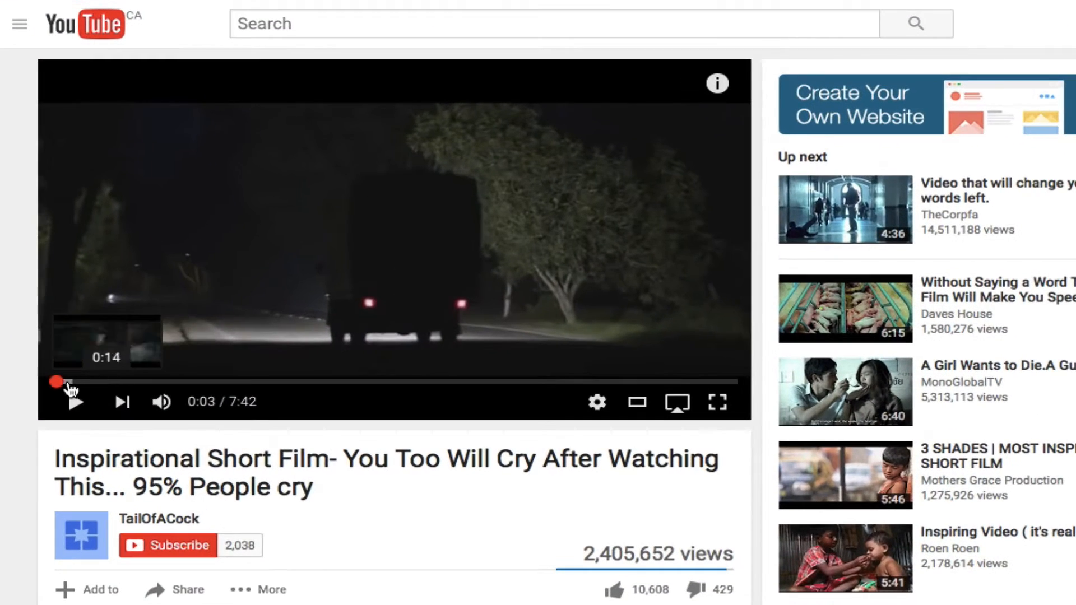
{"action": "left_click_drag", "start_coordinate": [181, 329], "coordinate": [218, 333]}
{"action": "left_click_drag", "start_coordinate": [130, 391], "coordinate": [141, 381]}
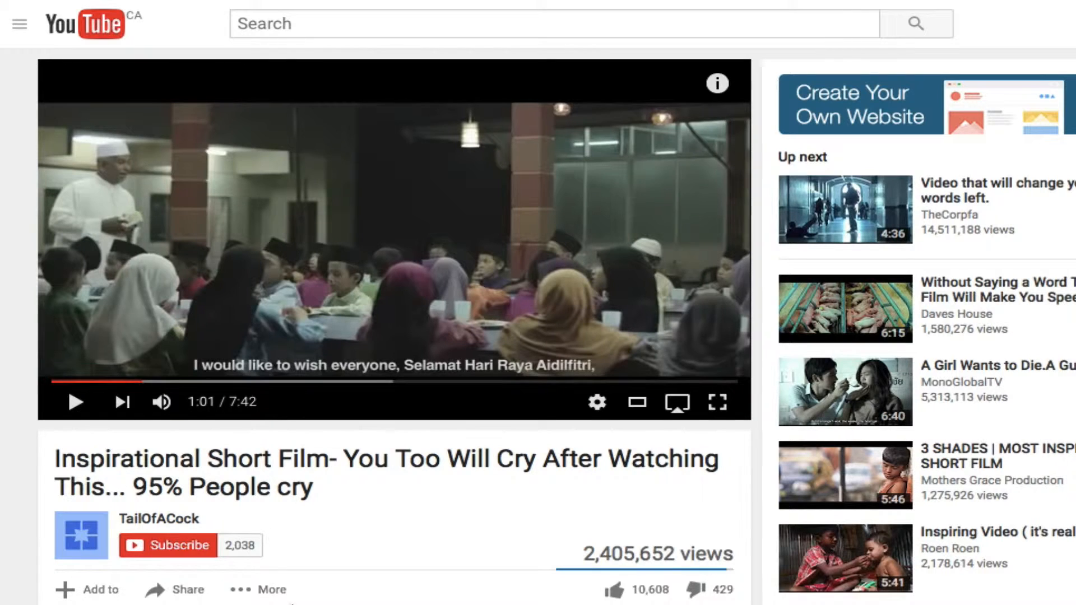
Open the Share options below the video and select its short link.
{"action": "scroll", "coordinate": [291, 603], "scroll_direction": "down", "scroll_amount": 3}
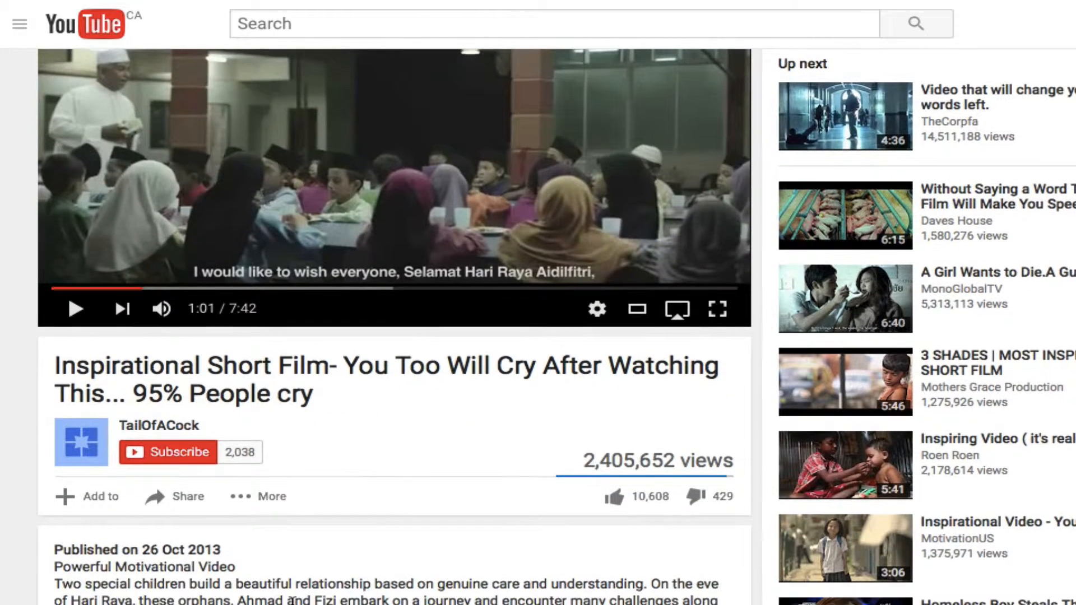
{"action": "scroll", "coordinate": [292, 603], "scroll_direction": "down", "scroll_amount": 2}
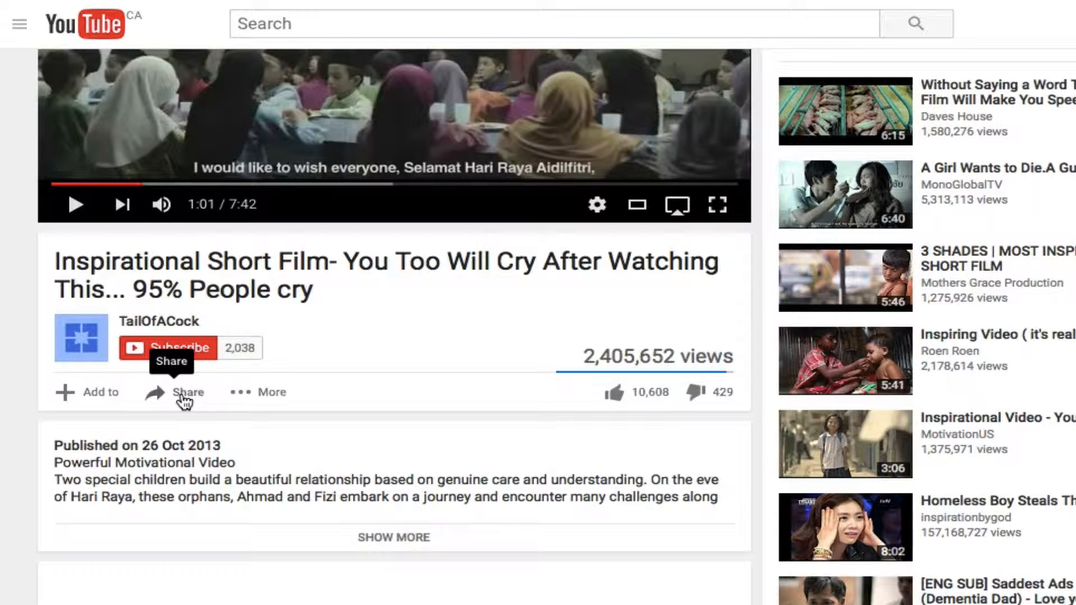
{"action": "left_click", "coordinate": [182, 395]}
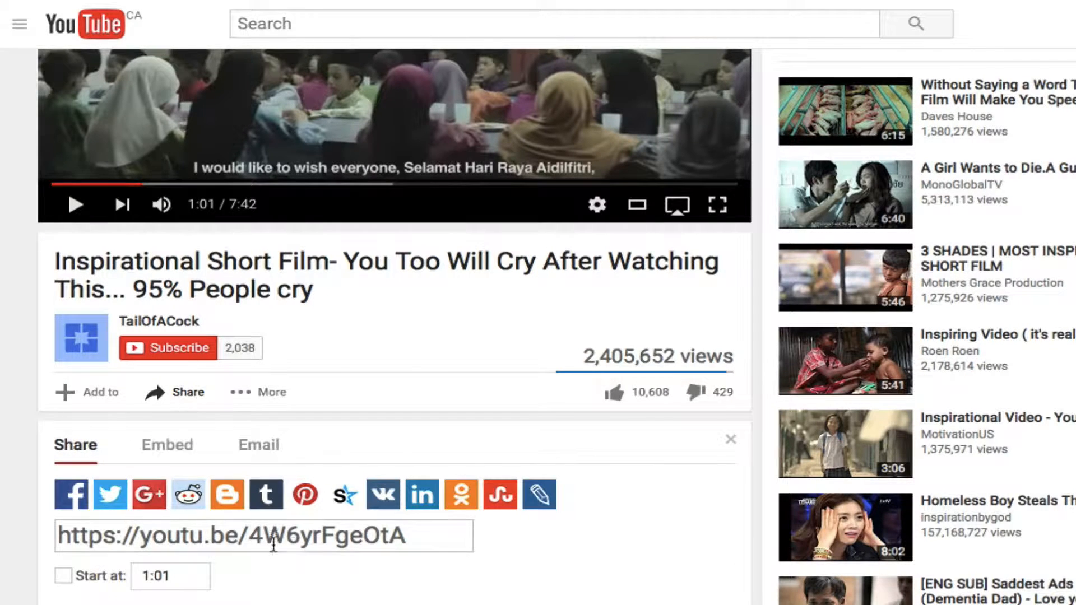
{"action": "left_click_drag", "start_coordinate": [425, 543], "coordinate": [20, 533]}
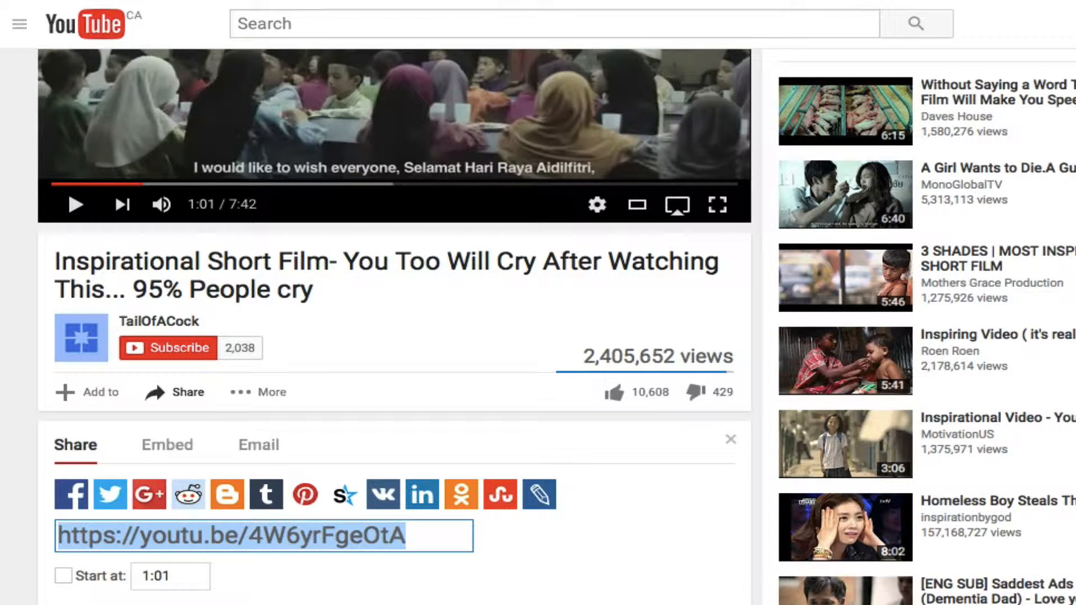
View the video's full web address for comparison and reselect the short share link.
{"action": "left_click", "coordinate": [765, 1]}
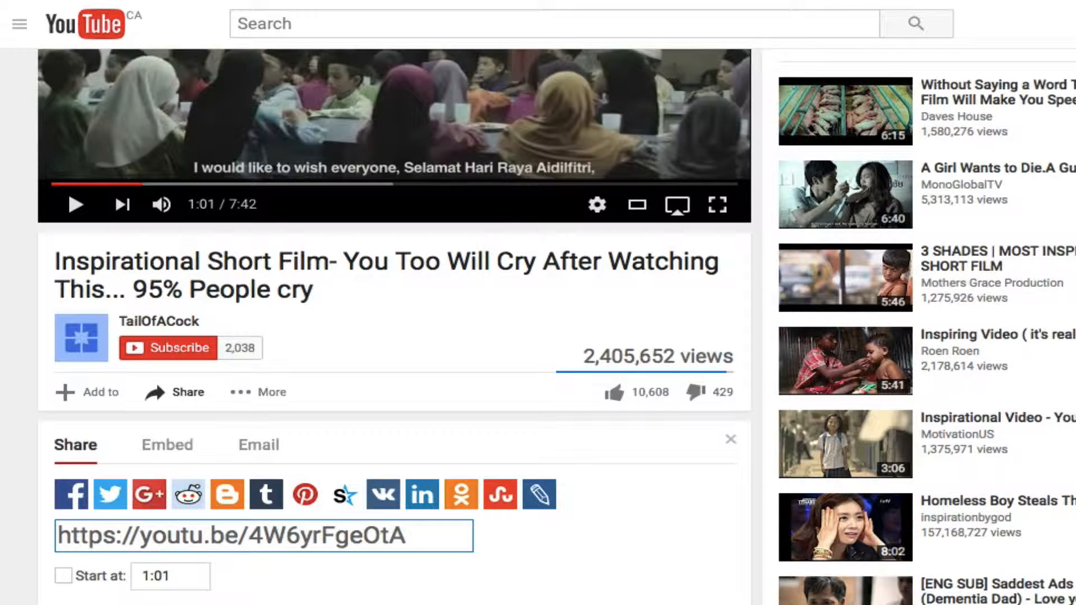
{"action": "left_click", "coordinate": [768, 8]}
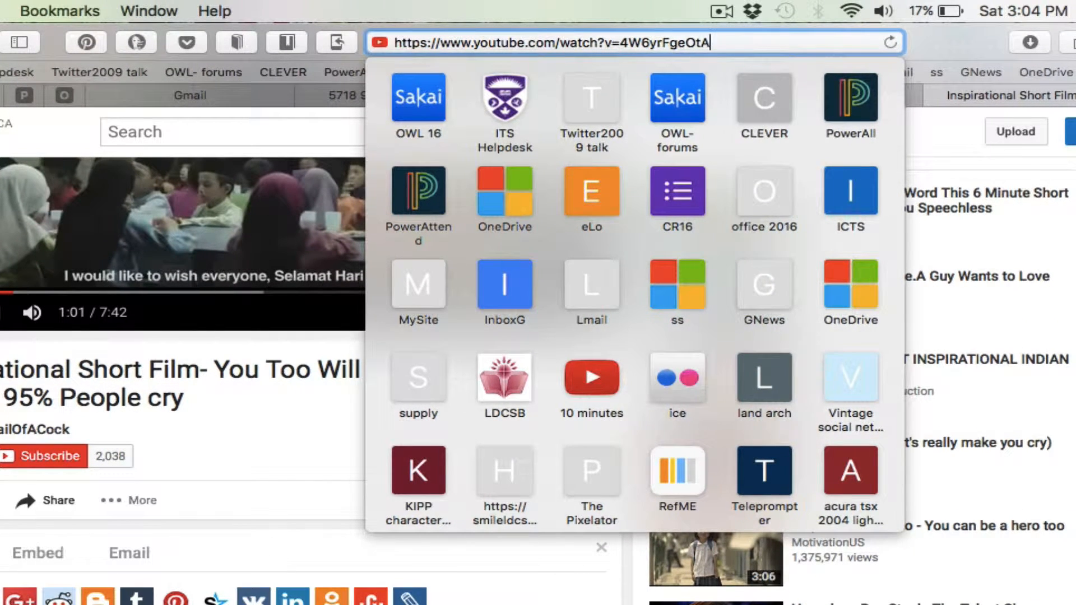
{"action": "left_click", "coordinate": [465, 525]}
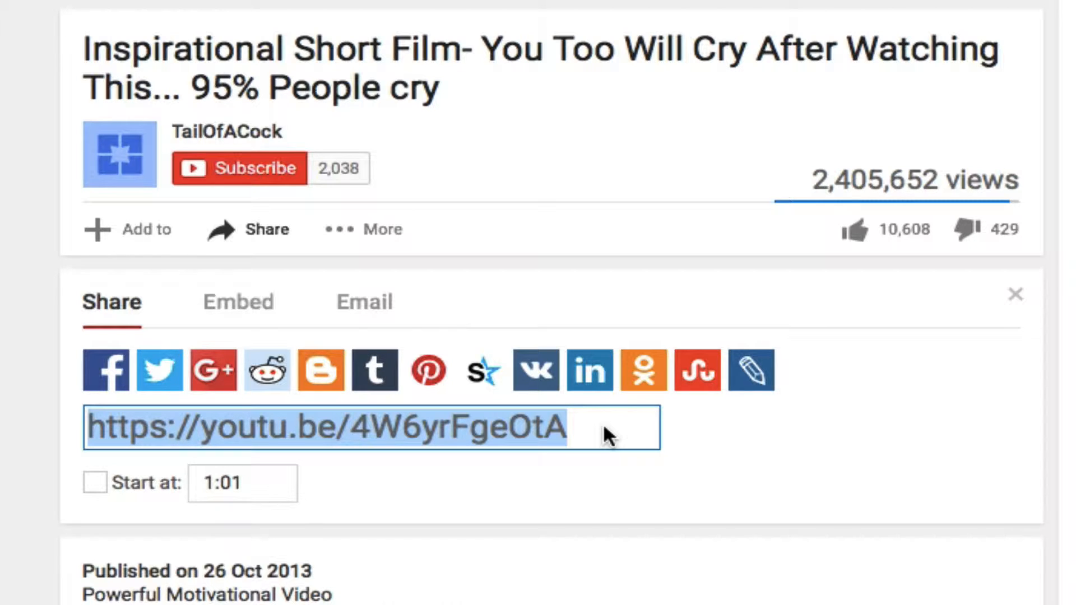
Enable the share link's start time, set it to 1:00, and check the time code at the link's end.
{"action": "left_click", "coordinate": [100, 485]}
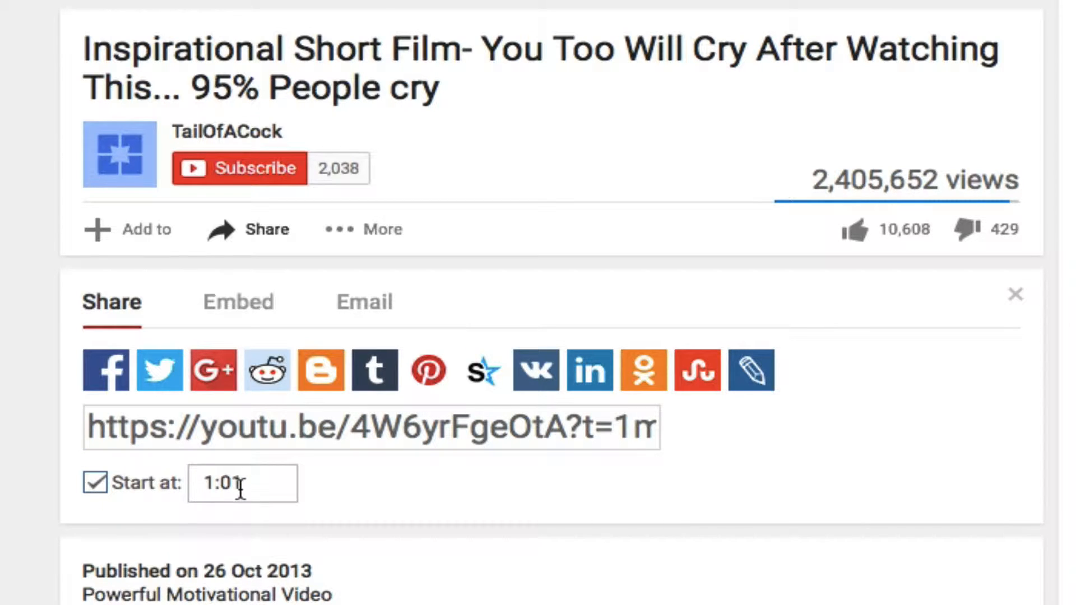
{"action": "left_click_drag", "start_coordinate": [240, 486], "coordinate": [234, 486]}
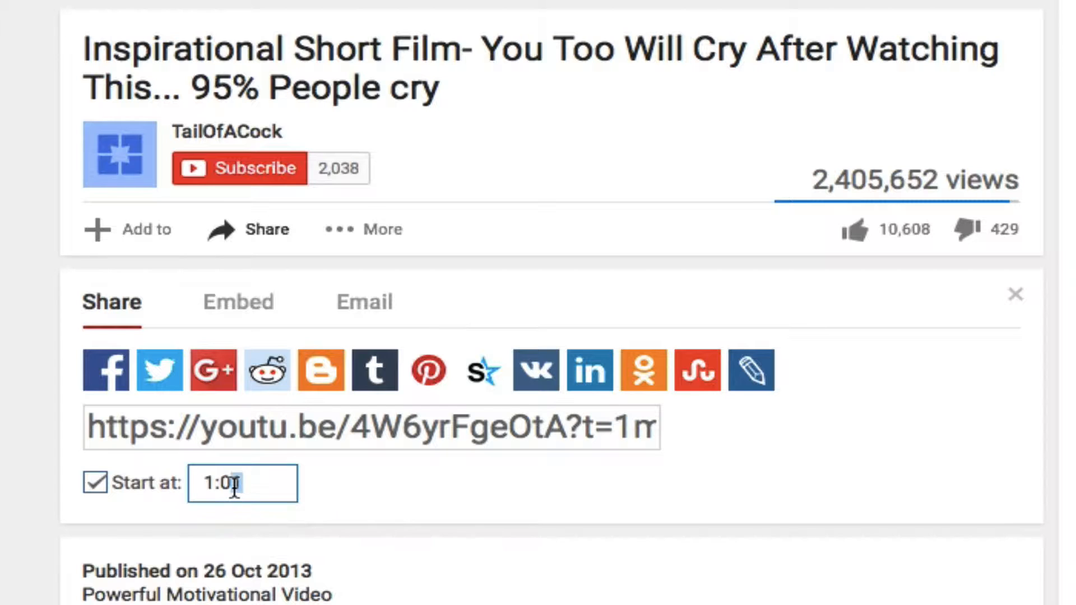
{"action": "type", "text": "0"}
{"action": "left_click", "coordinate": [565, 427]}
{"action": "left_click_drag", "start_coordinate": [565, 427], "coordinate": [658, 425]}
{"action": "left_click", "coordinate": [646, 424]}
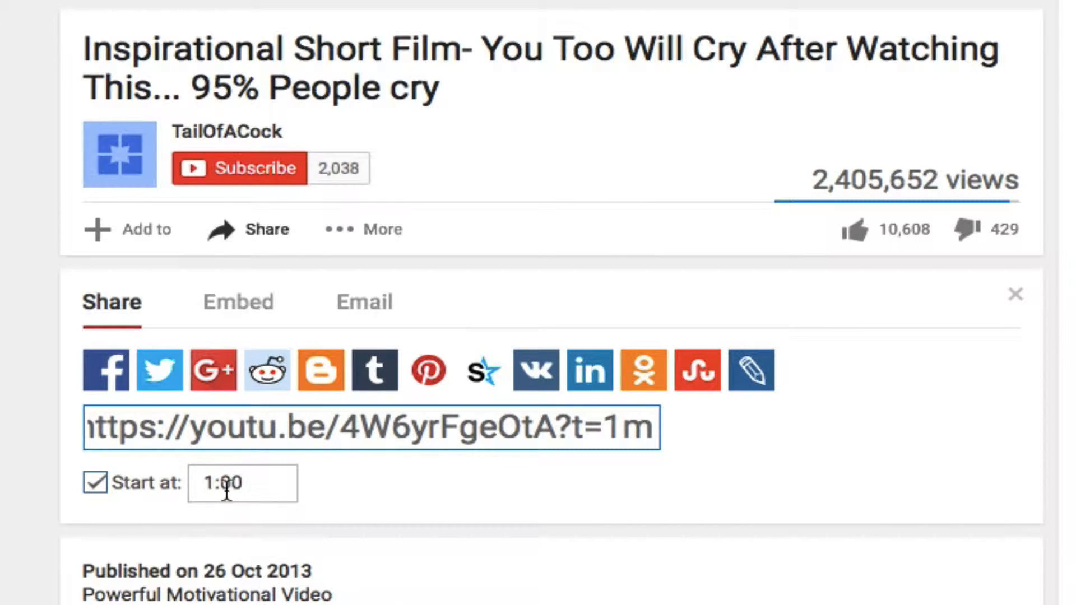
Set the share link's start time to 1:20 and copy the complete link.
{"action": "left_click_drag", "start_coordinate": [227, 489], "coordinate": [224, 488]}
{"action": "type", "text": "2"}
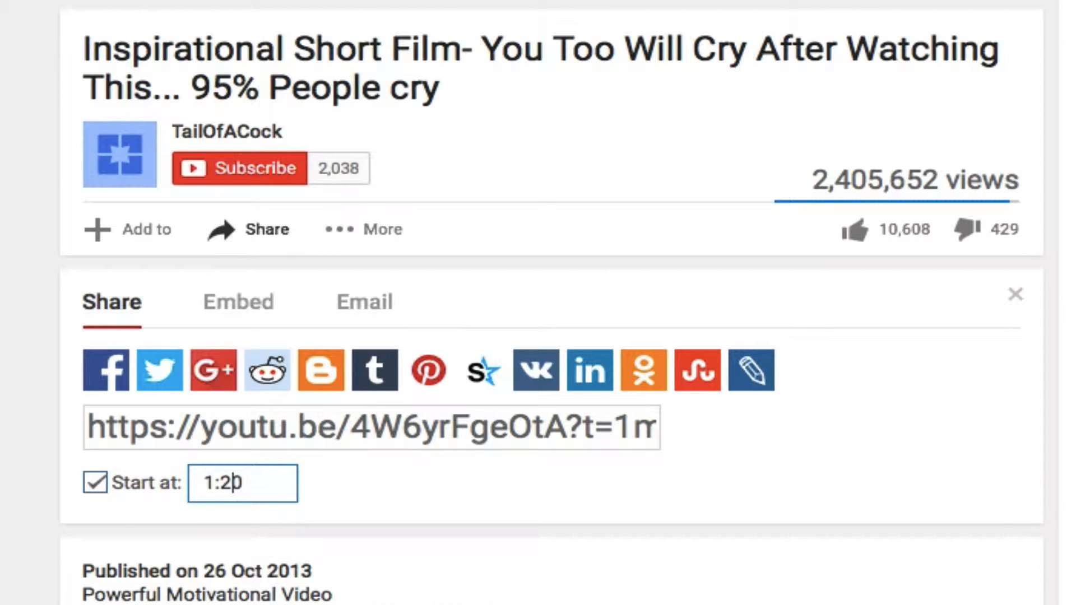
{"action": "left_click", "coordinate": [613, 426]}
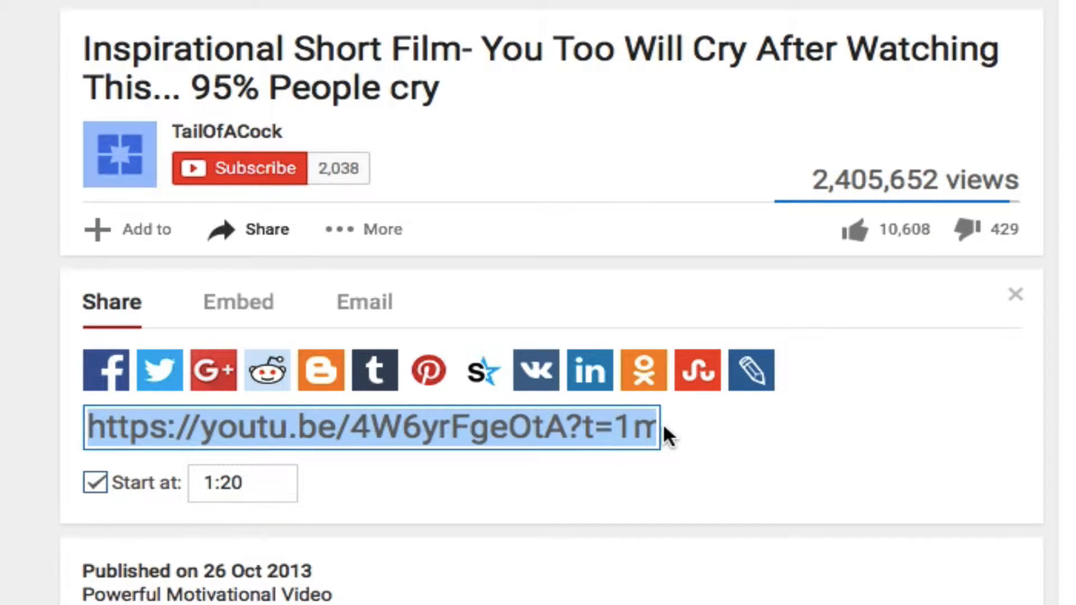
{"action": "key", "text": "Right"}
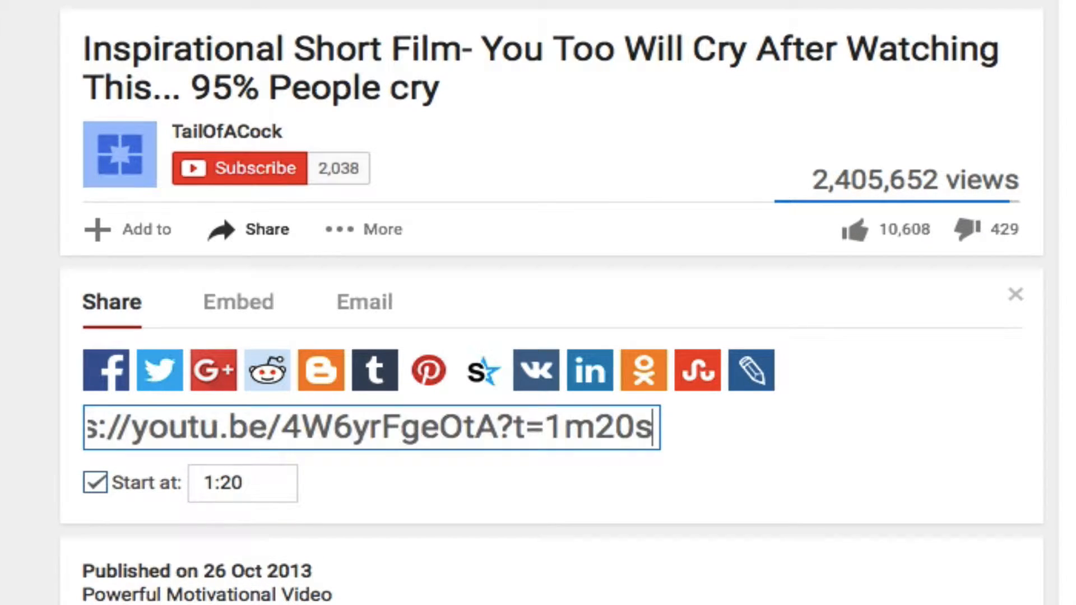
{"action": "left_click", "coordinate": [597, 431]}
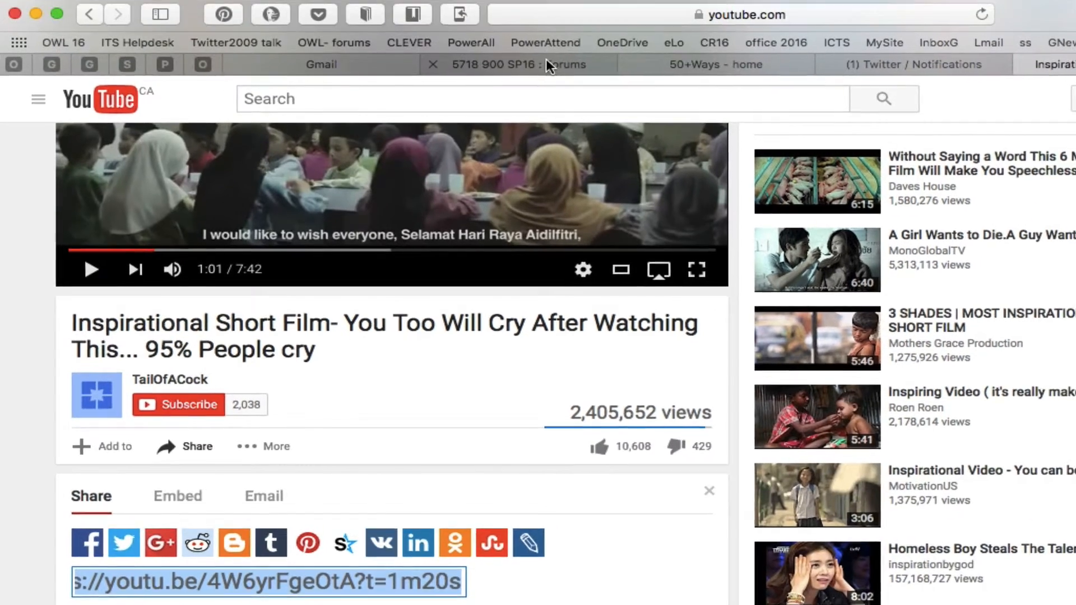
Switch to the 5718 900 SP16 course site and start a new announcement.
{"action": "left_click", "coordinate": [546, 64]}
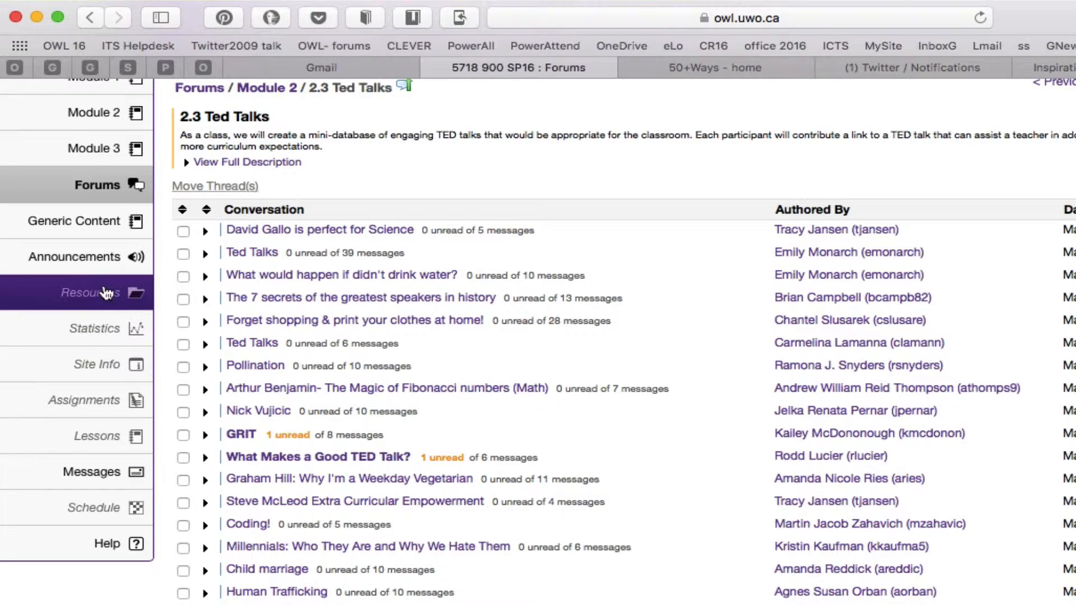
{"action": "left_click", "coordinate": [104, 260]}
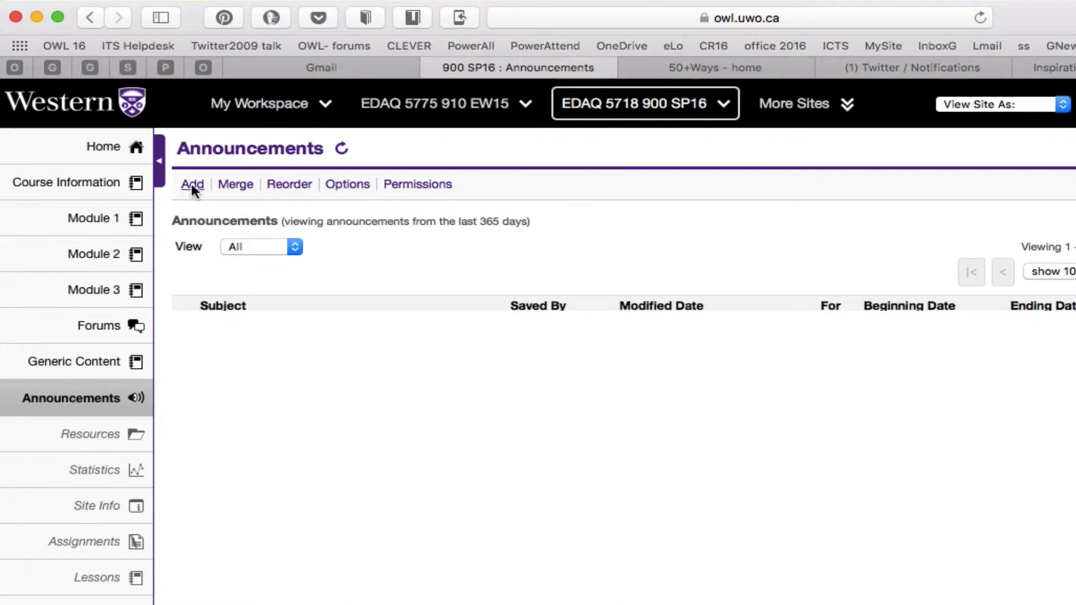
{"action": "left_click", "coordinate": [192, 185]}
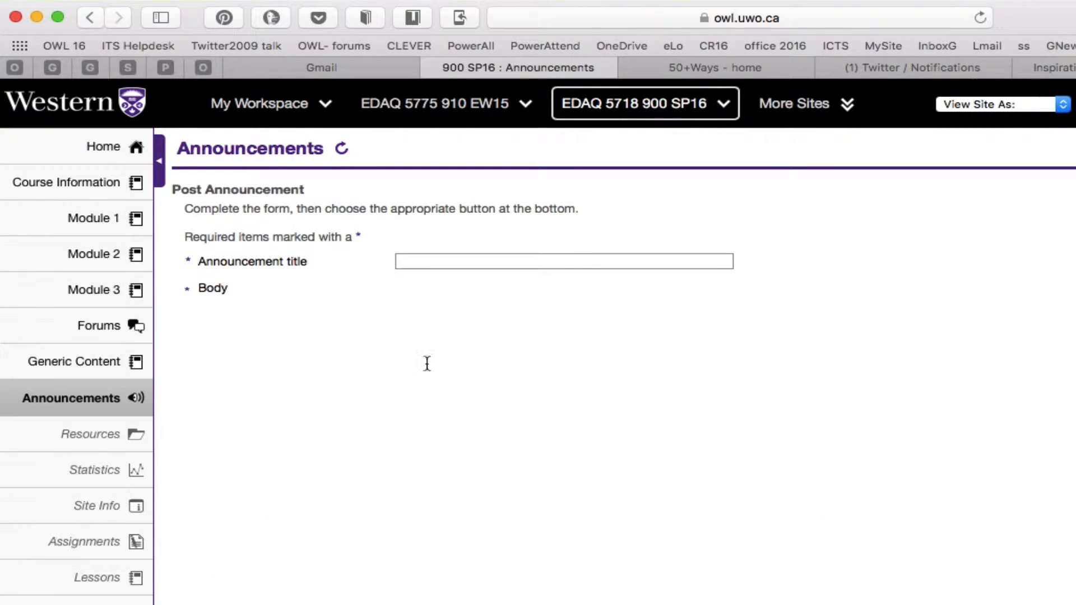
Enter "Inspriation" as the announcement title.
{"action": "left_click", "coordinate": [442, 263]}
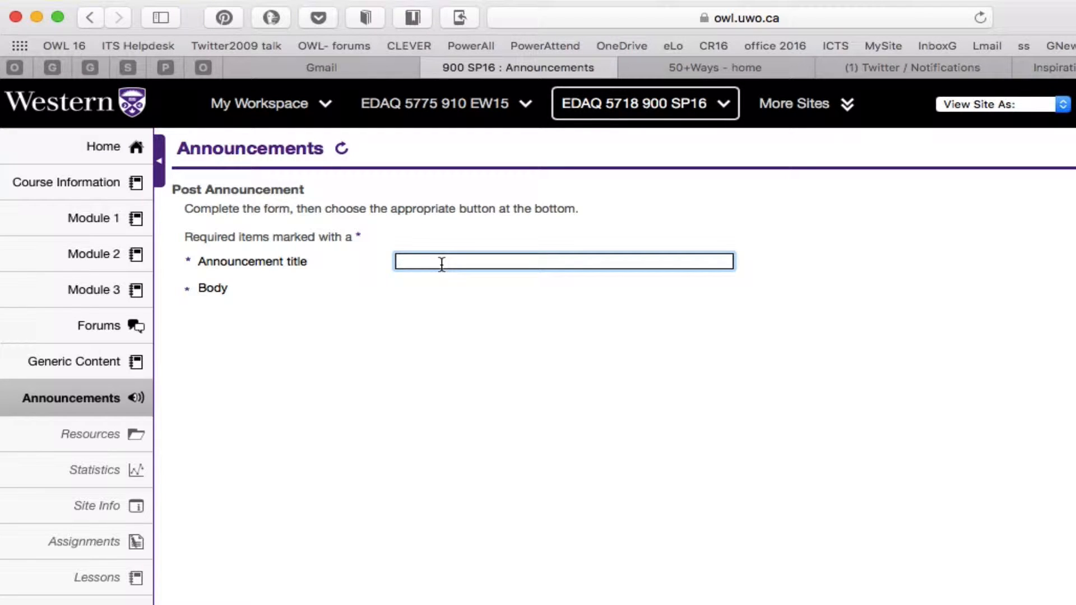
{"action": "type", "text": "I"}
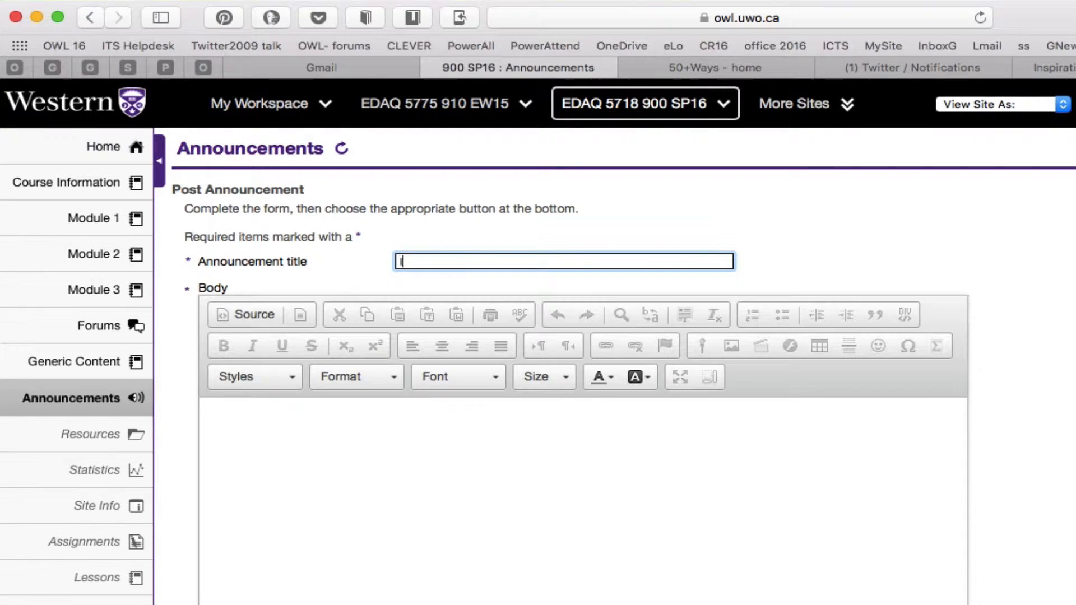
{"action": "type", "text": "Nspriation"}
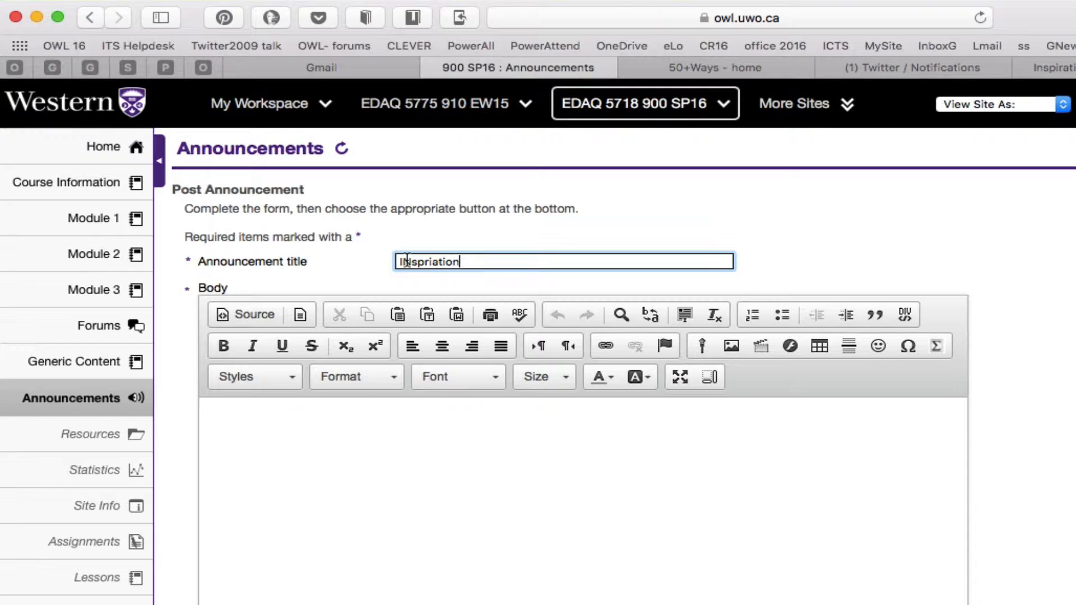
{"action": "left_click", "coordinate": [409, 261]}
{"action": "key", "text": "BackSpace"}
{"action": "type", "text": "n"}
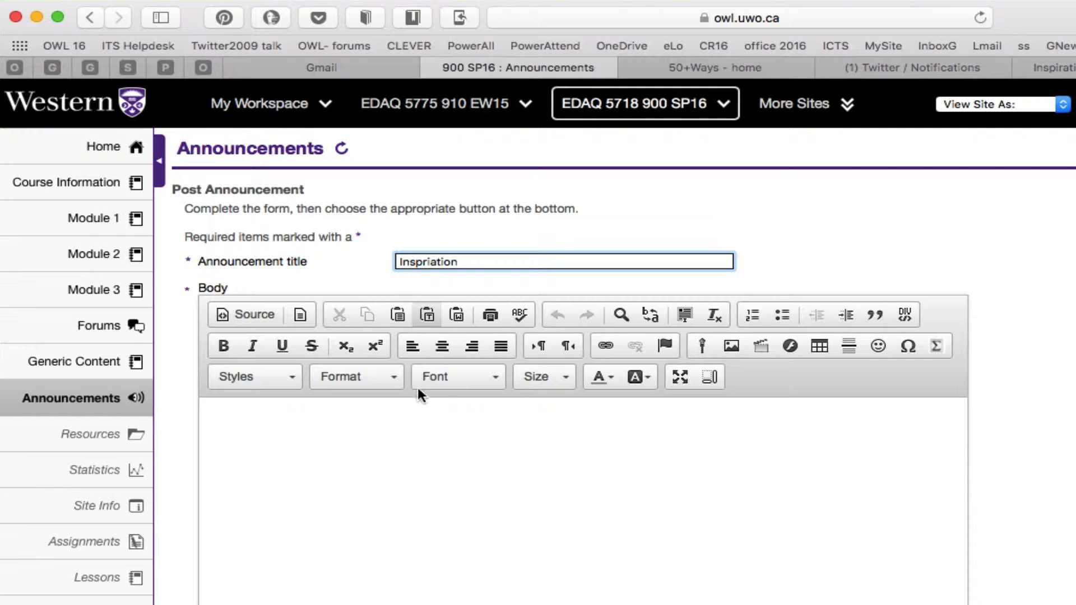
Write "Love it! This is the link... Inspirational Video" in the announcement body.
{"action": "left_click", "coordinate": [408, 438]}
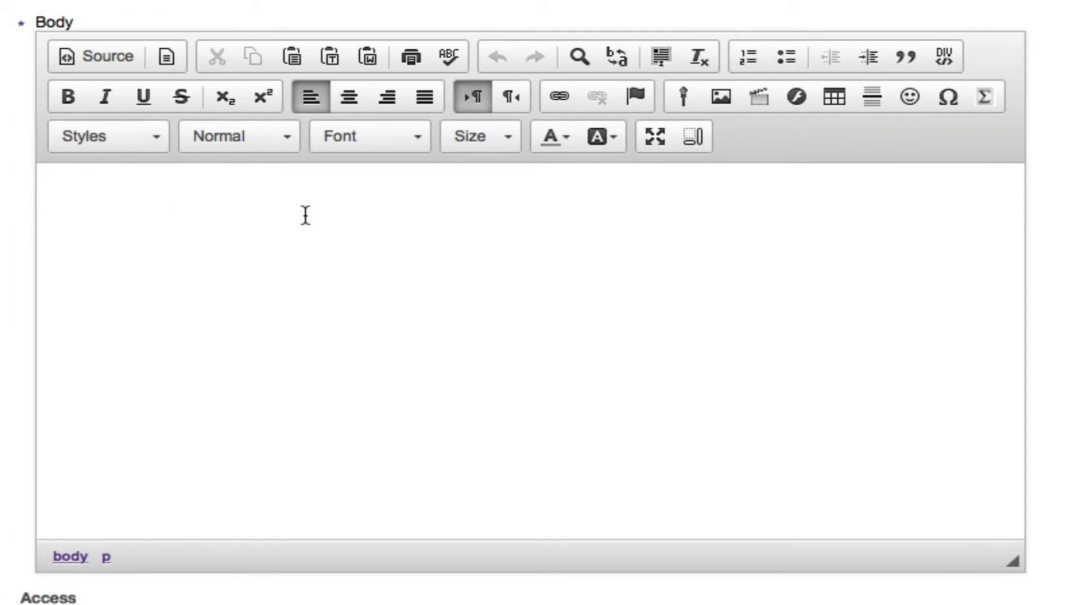
{"action": "type", "text": "Love it!"}
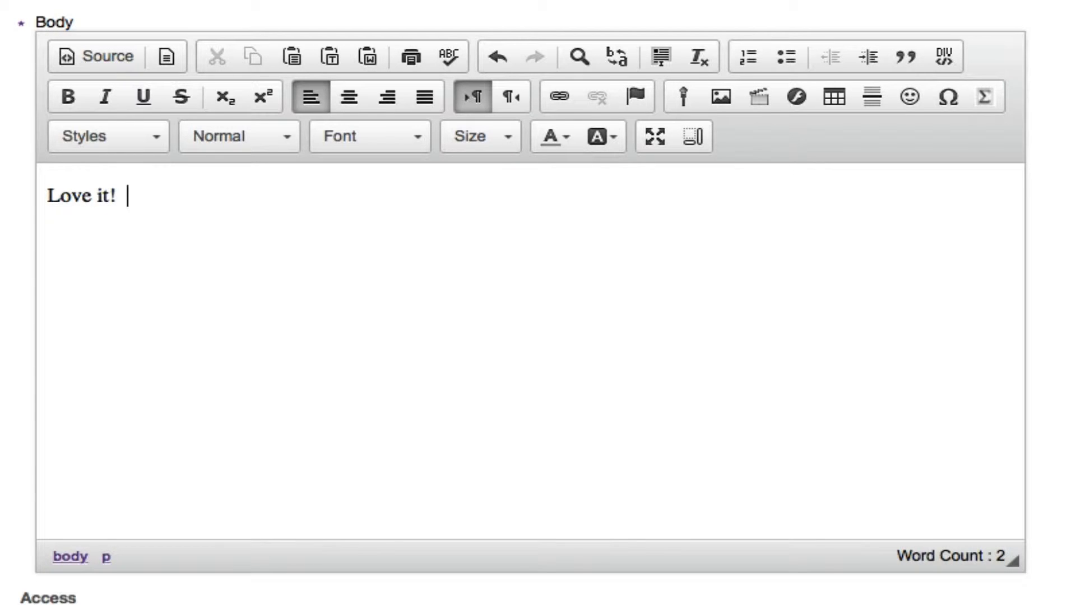
{"action": "type", "text": "  This is the l"}
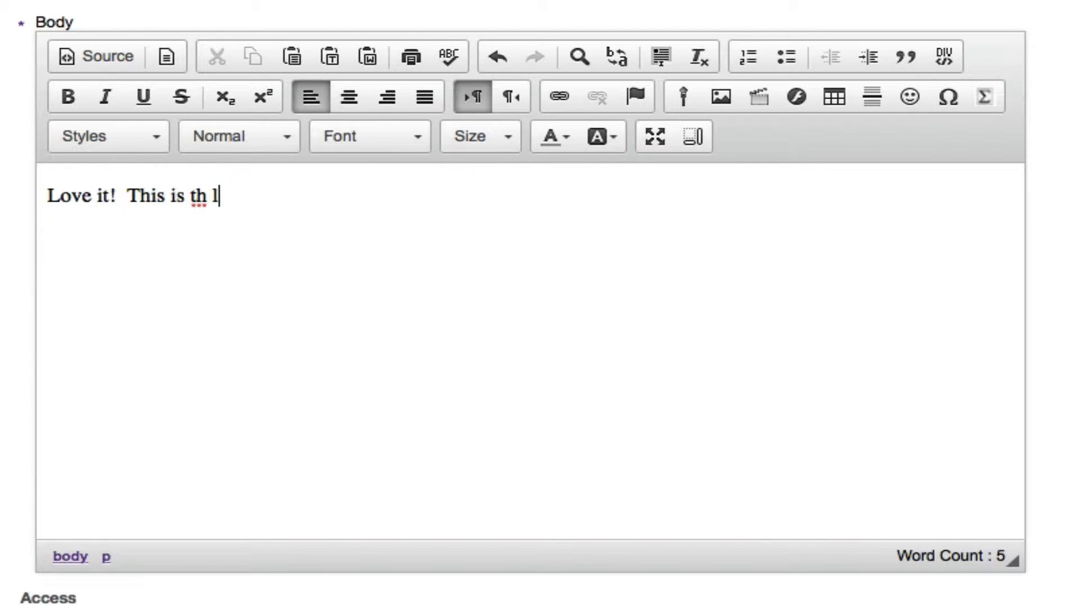
{"action": "key", "text": "BackSpace"}
{"action": "key", "text": "BackSpace"}
{"action": "type", "text": "e link."}
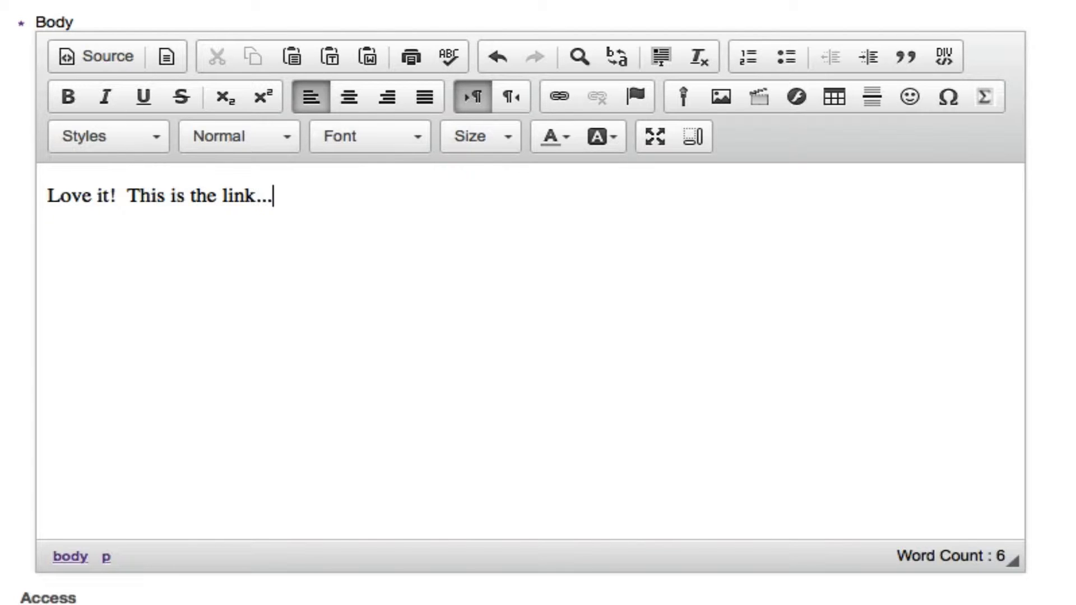
{"action": "type", "text": ".. INs"}
{"action": "key", "text": "BackSpace"}
{"action": "key", "text": "BackSpace"}
{"action": "type", "text": "nsp"}
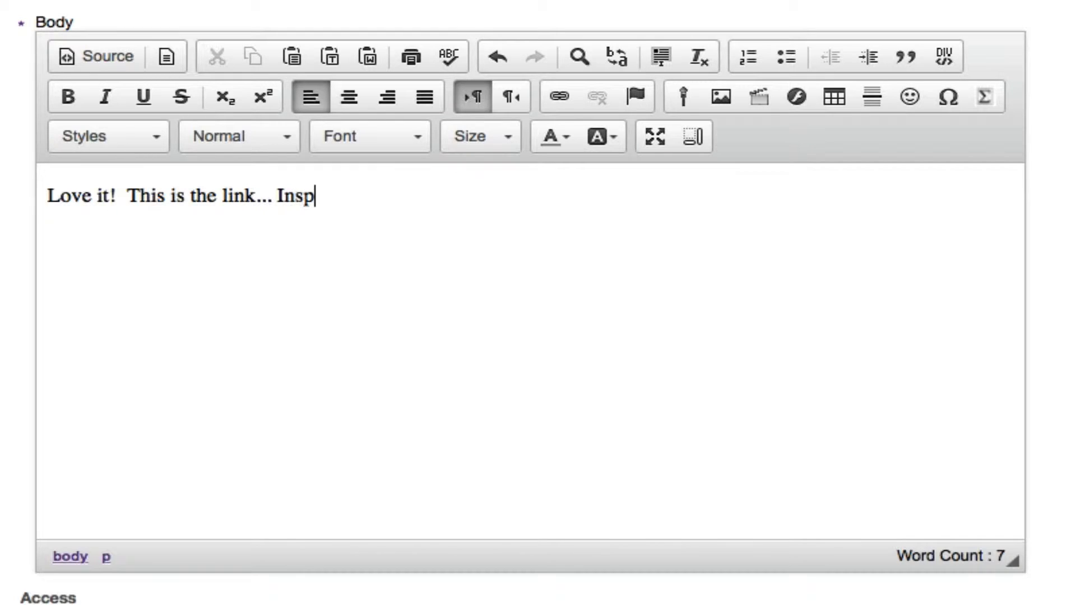
{"action": "type", "text": "riational Video"}
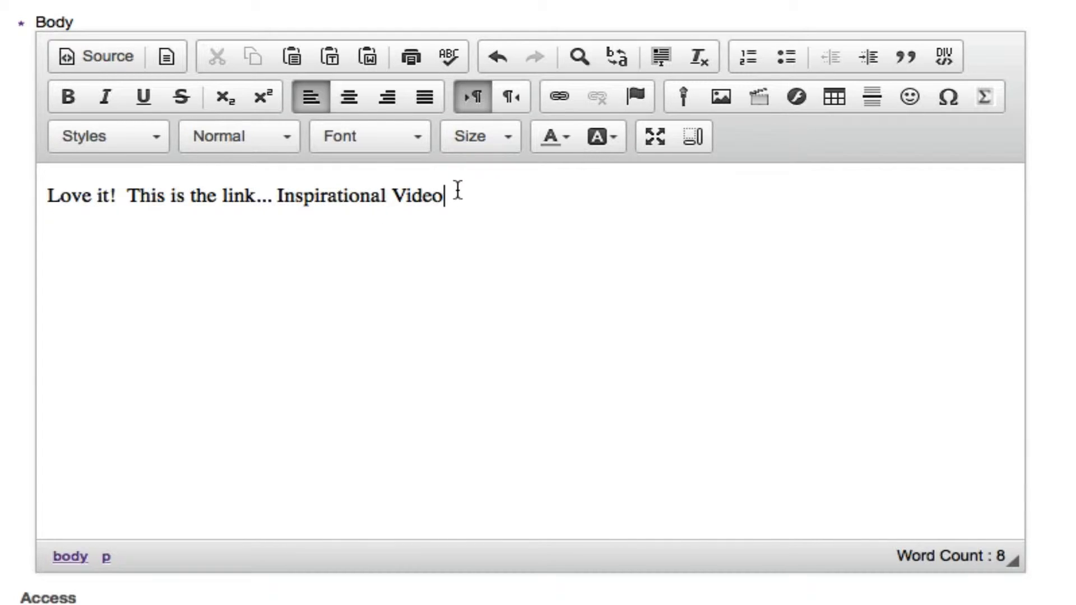
{"action": "left_click_drag", "start_coordinate": [454, 193], "coordinate": [276, 202]}
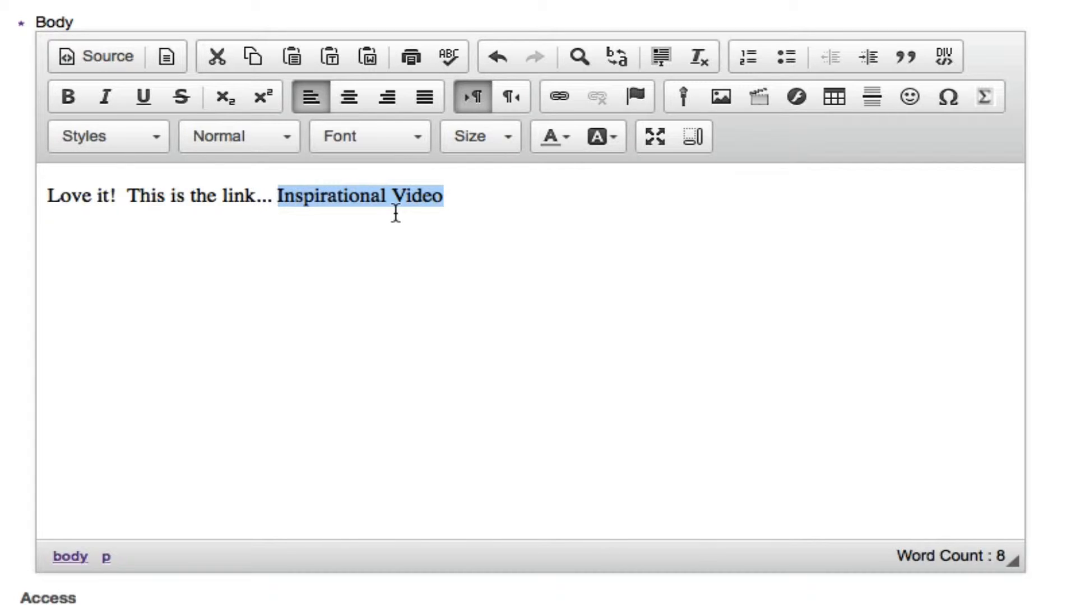
{"action": "left_click", "coordinate": [559, 97]}
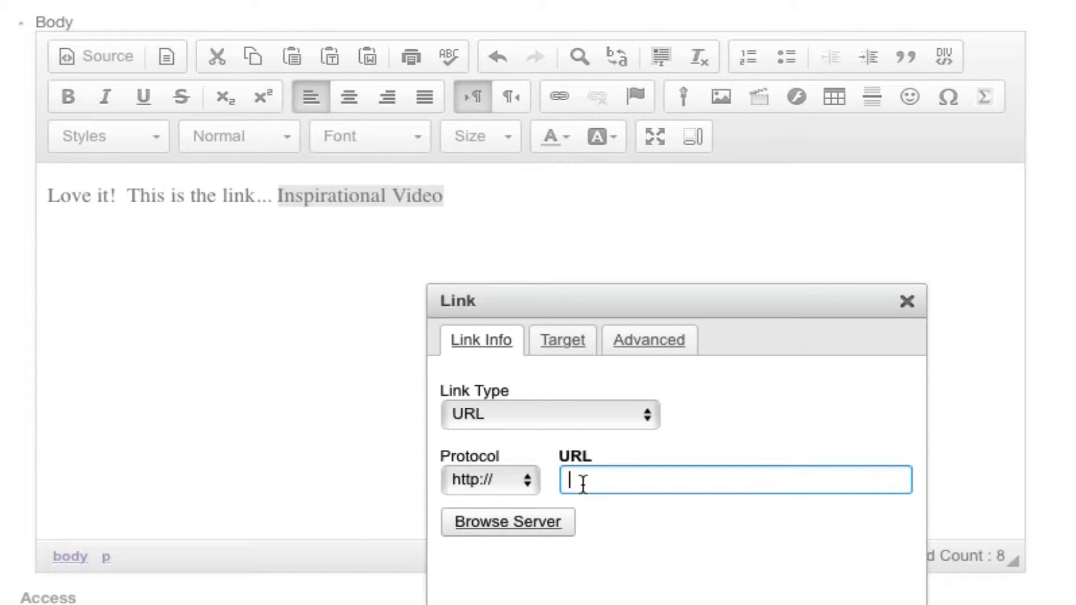
{"action": "type", "text": "https://youtu.be/4W6yrFgeOtA?t=1m20s"}
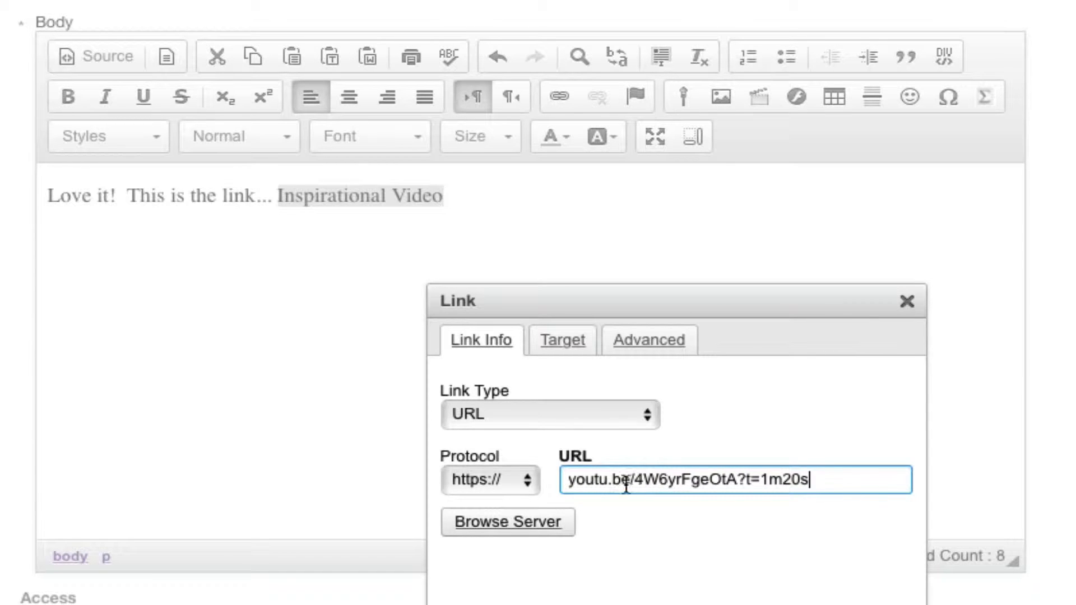
{"action": "left_click_drag", "start_coordinate": [575, 485], "coordinate": [544, 483]}
{"action": "left_click", "coordinate": [852, 478]}
{"action": "key", "text": "Return"}
{"action": "left_click", "coordinate": [478, 297]}
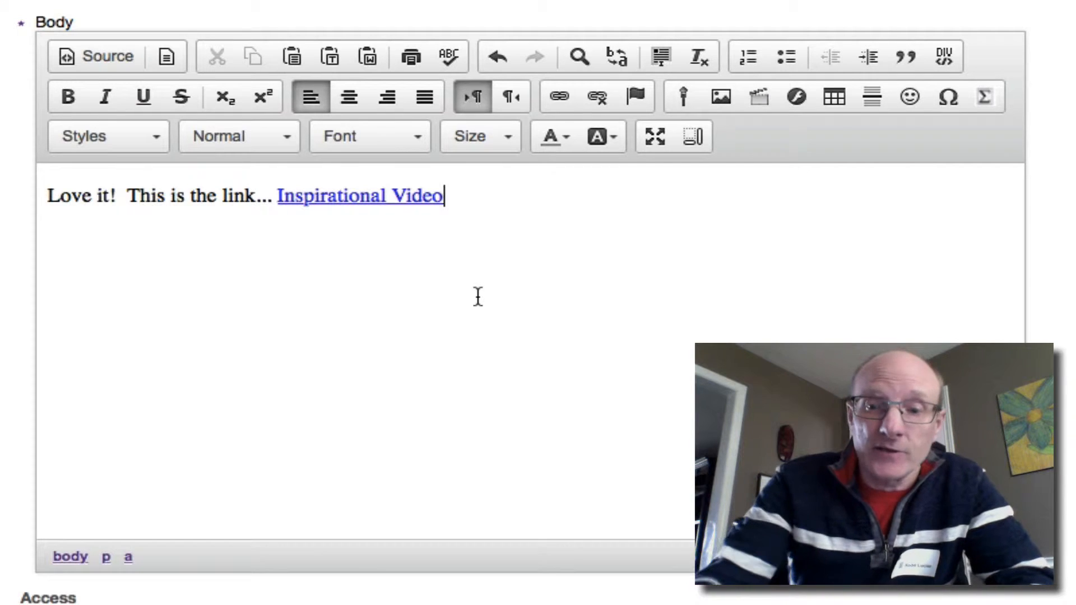
Add a new line below the link in the announcement body, and open the video's embed code on YouTube.
{"action": "key", "text": "Return"}
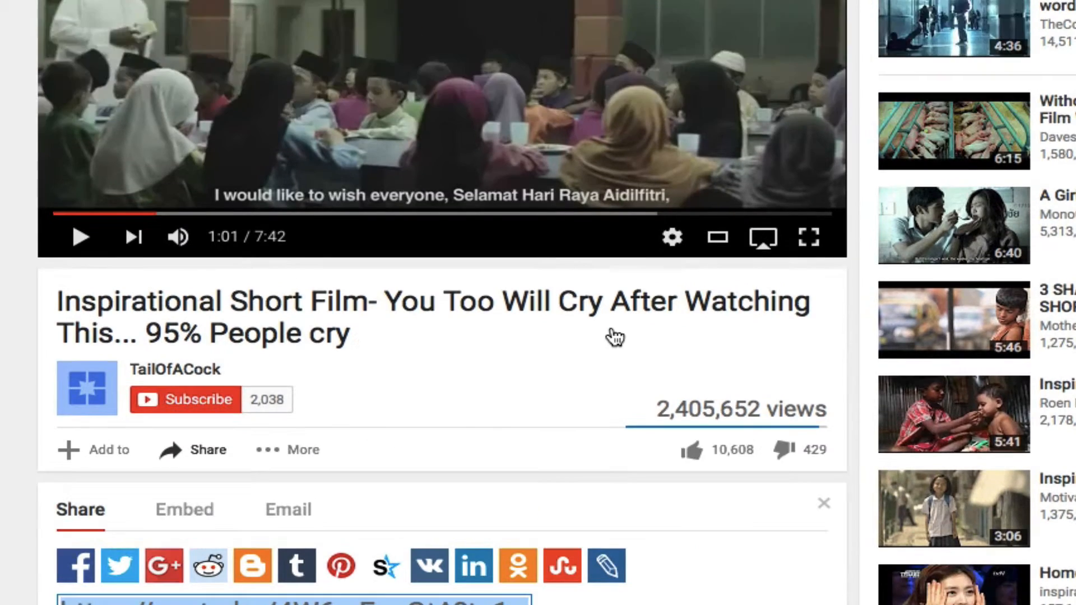
{"action": "scroll", "coordinate": [610, 337], "scroll_direction": "down", "scroll_amount": 2}
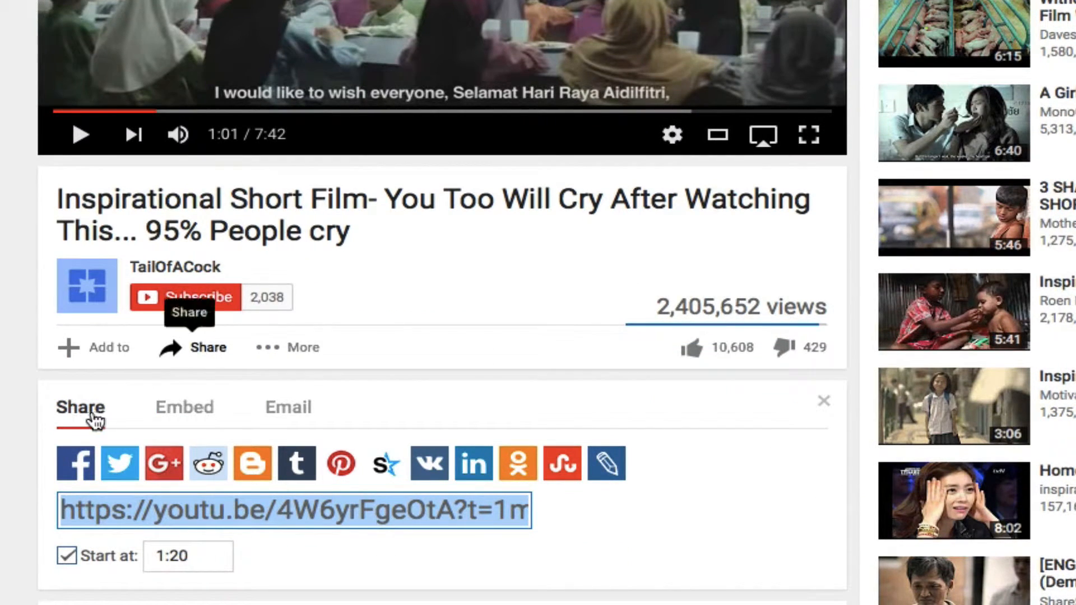
{"action": "left_click", "coordinate": [197, 415]}
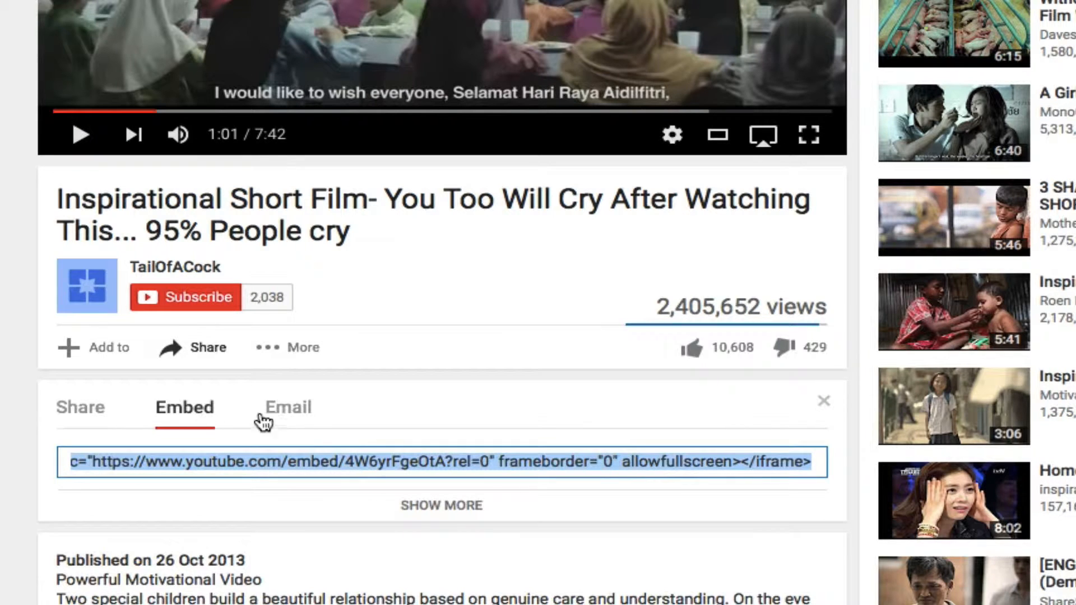
{"action": "scroll", "coordinate": [543, 434], "scroll_direction": "down", "scroll_amount": 3}
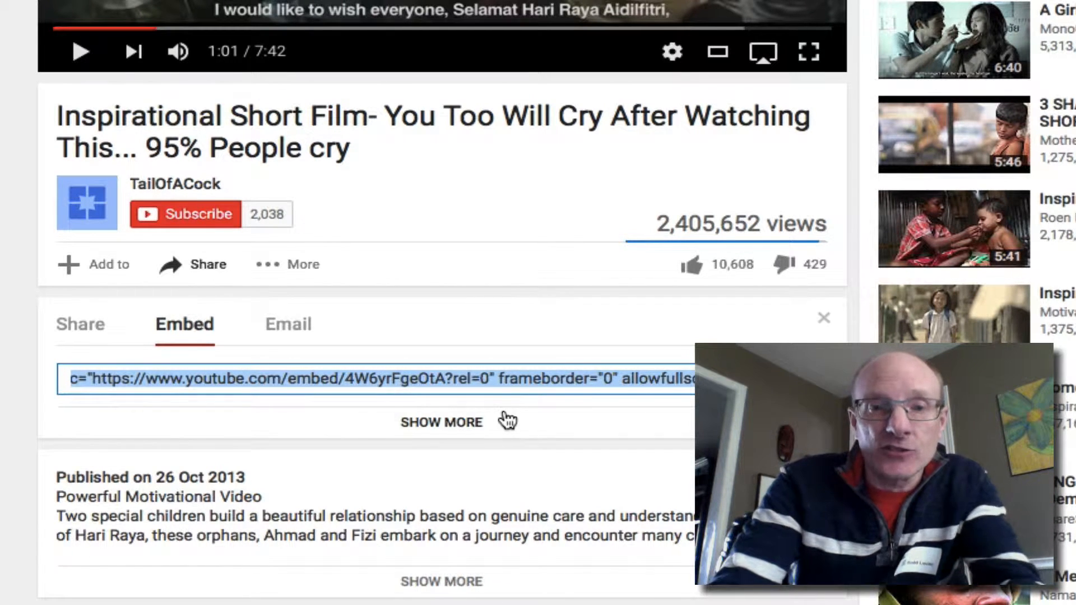
Expand the embed options and review the video size choices, keeping 560 × 315.
{"action": "left_click", "coordinate": [459, 427]}
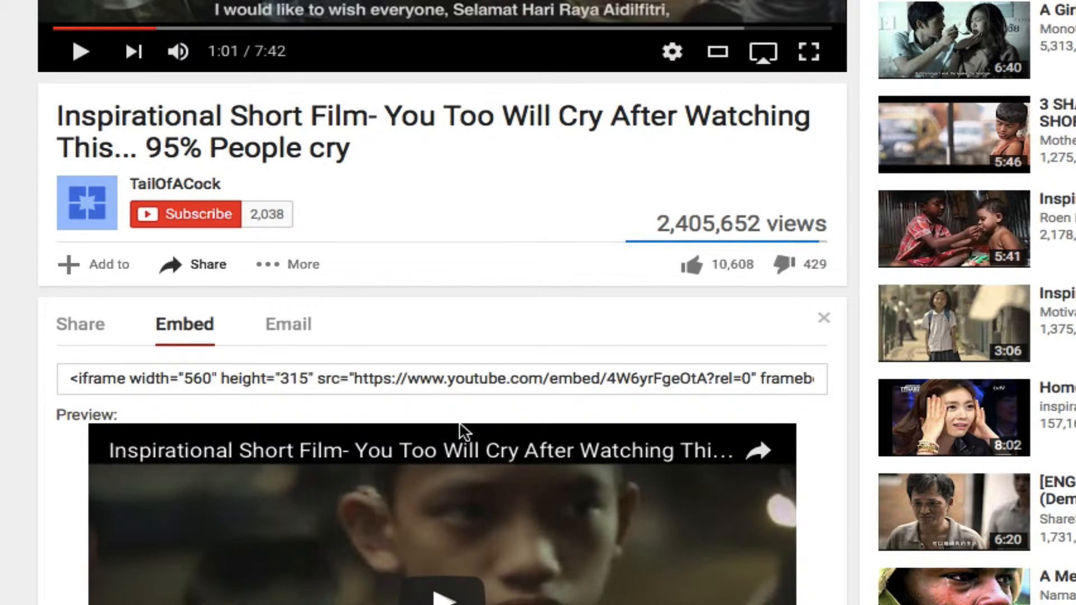
{"action": "scroll", "coordinate": [460, 430], "scroll_direction": "down", "scroll_amount": 4}
{"action": "scroll", "coordinate": [458, 422], "scroll_direction": "down", "scroll_amount": 5}
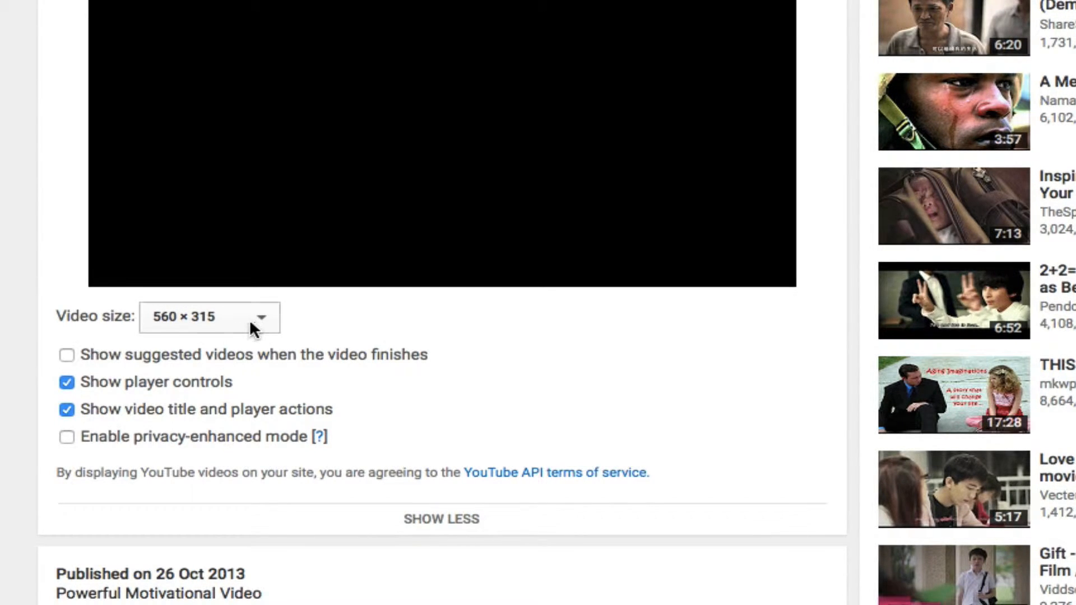
{"action": "left_click", "coordinate": [253, 324]}
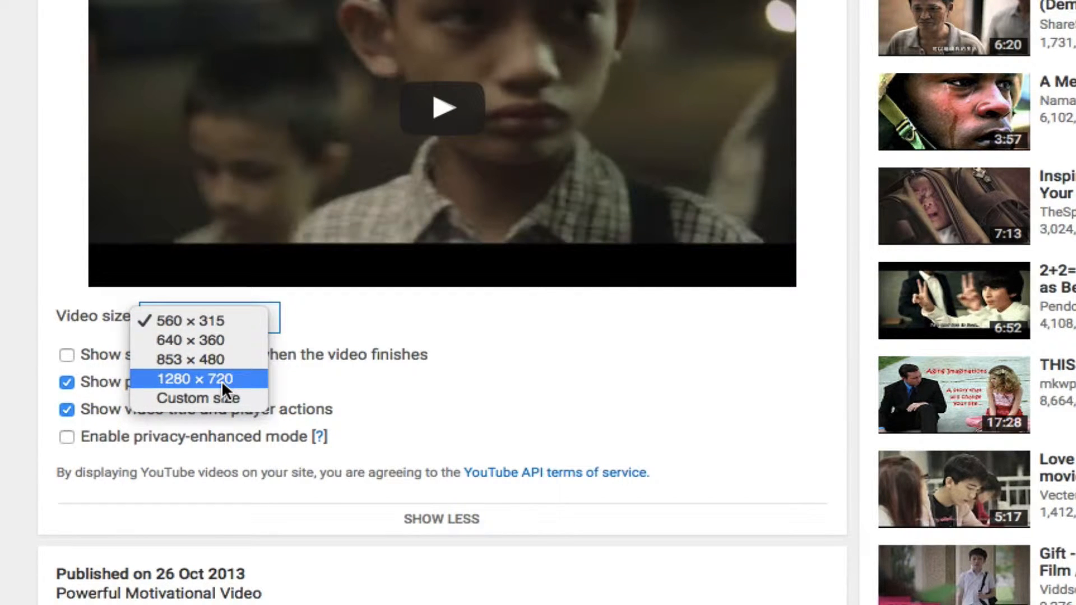
{"action": "left_click", "coordinate": [237, 319]}
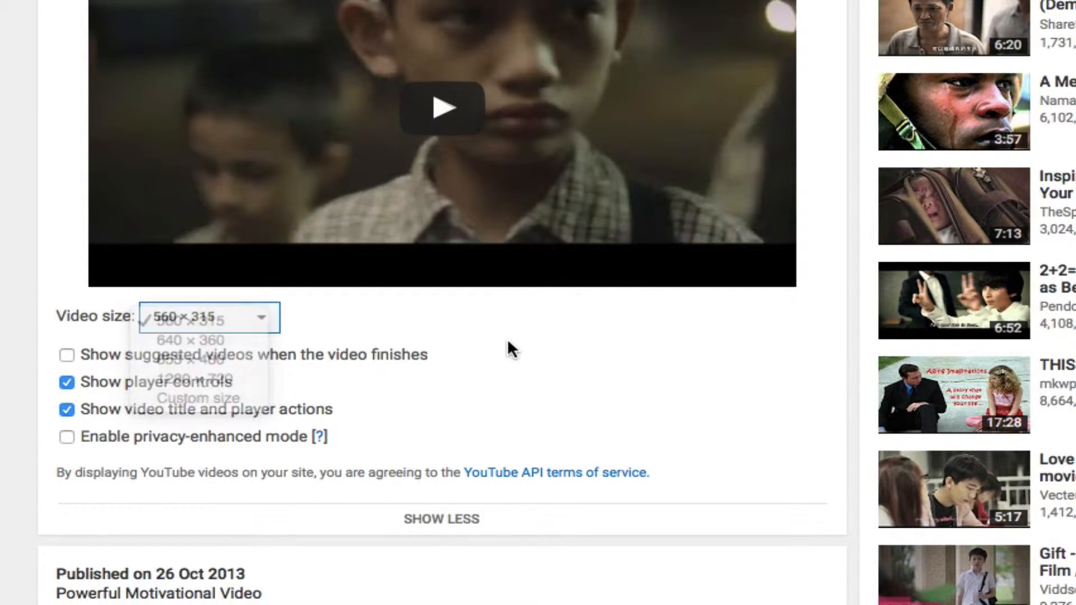
Collapse the embed options and copy the video's complete iframe embed code.
{"action": "scroll", "coordinate": [508, 343], "scroll_direction": "up", "scroll_amount": 5}
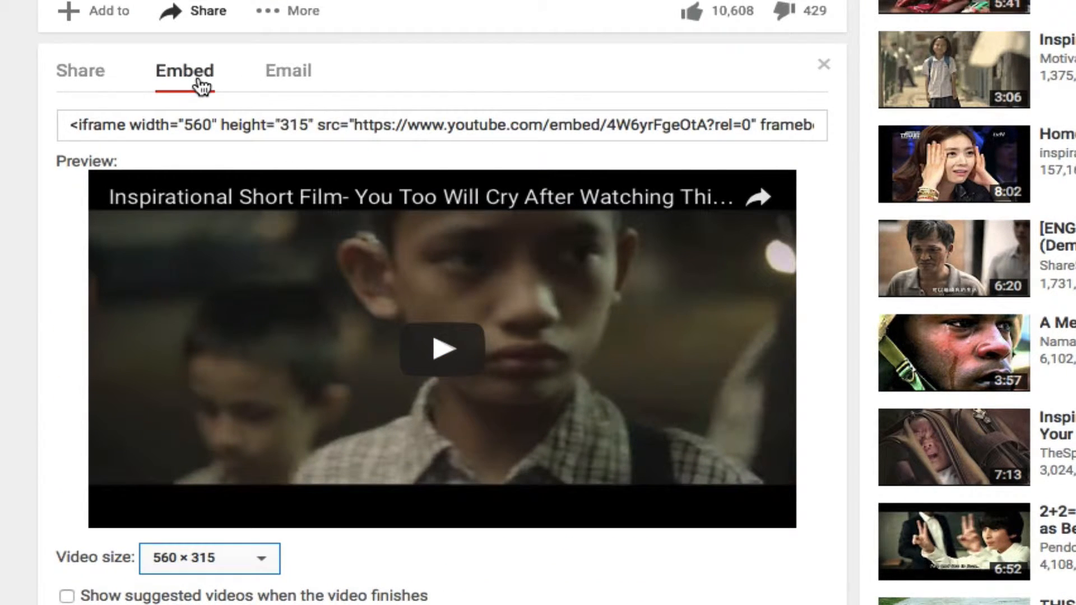
{"action": "left_click", "coordinate": [201, 86]}
{"action": "key", "text": "ctrl+c"}
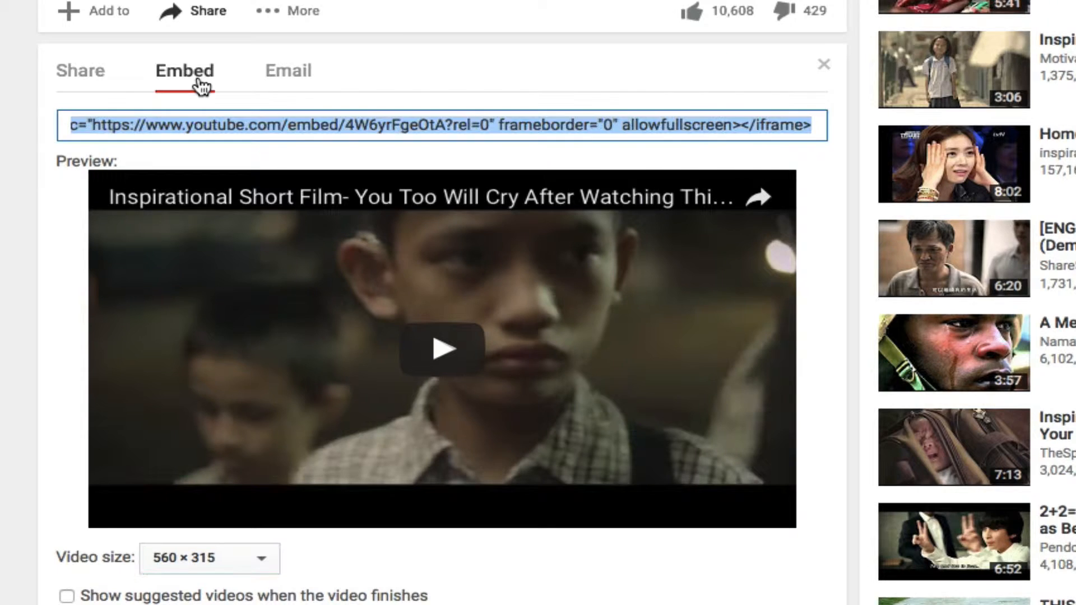
{"action": "scroll", "coordinate": [403, 295], "scroll_direction": "down", "scroll_amount": 5}
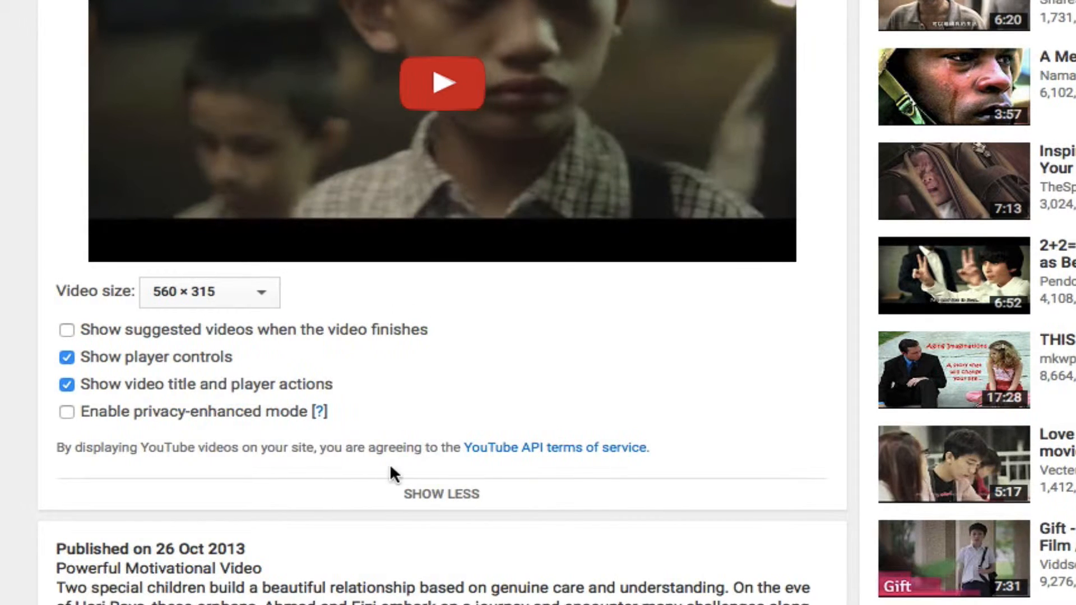
{"action": "left_click", "coordinate": [439, 505]}
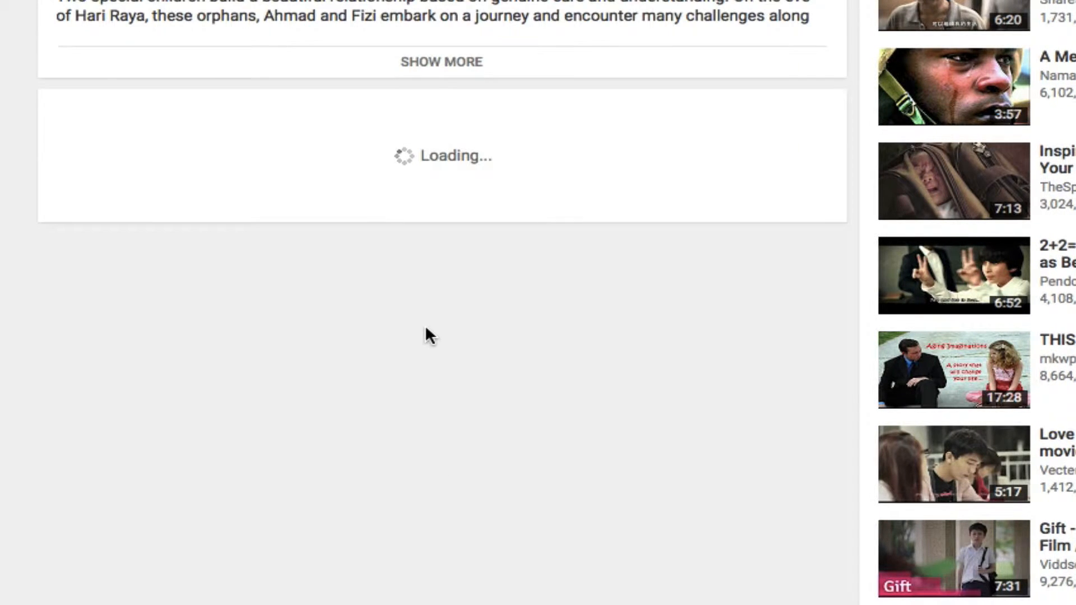
{"action": "scroll", "coordinate": [426, 331], "scroll_direction": "up", "scroll_amount": 5}
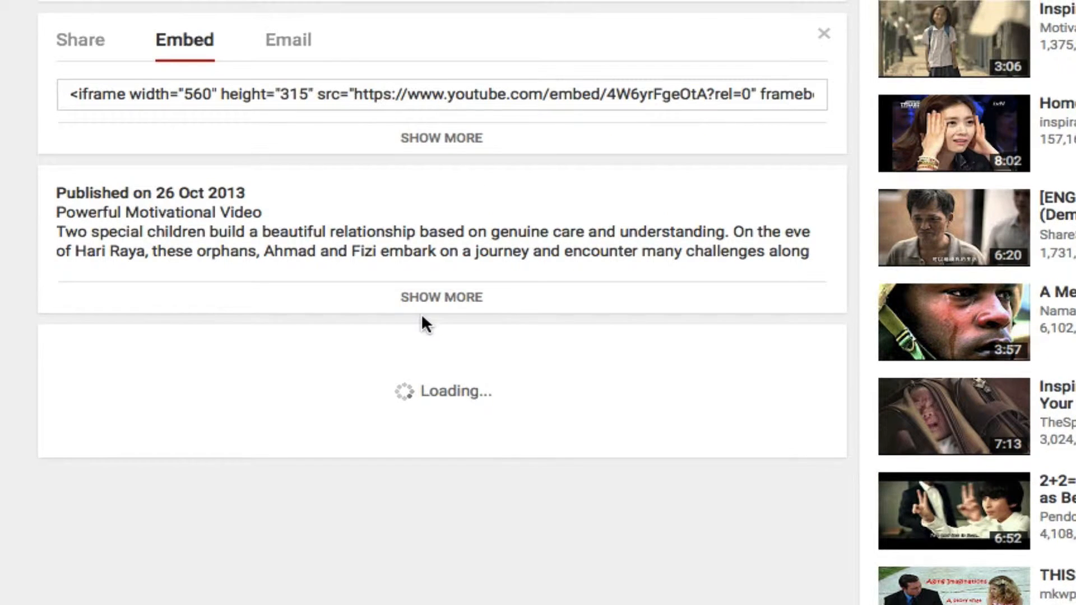
{"action": "scroll", "coordinate": [421, 314], "scroll_direction": "up", "scroll_amount": 1}
{"action": "left_click", "coordinate": [491, 140]}
{"action": "left_click", "coordinate": [491, 140]}
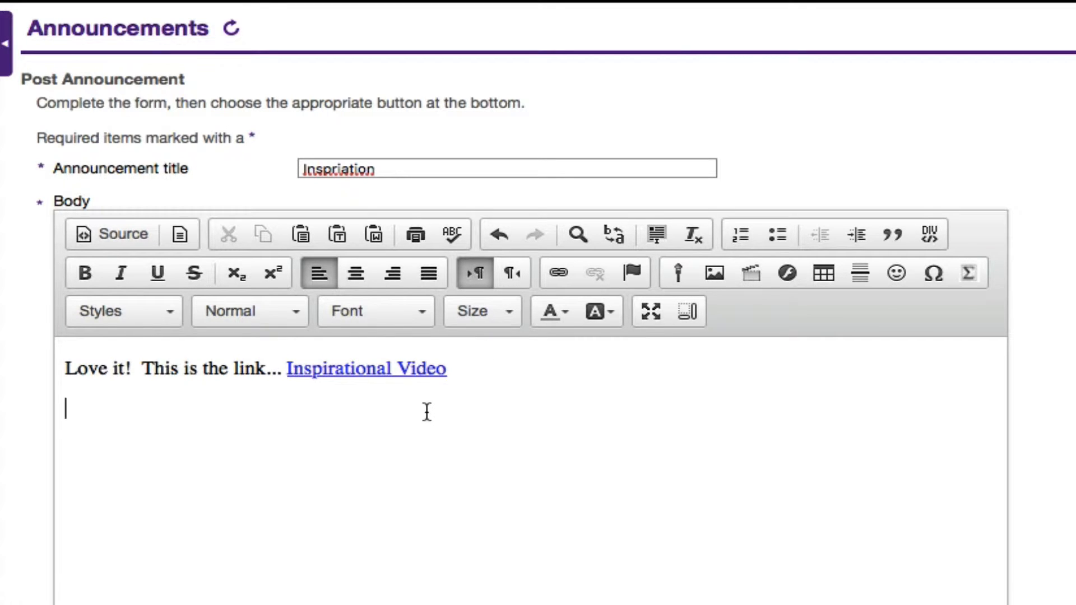
Switch back to the announcement and try pasting the iframe embed code as body text below the "Inspirational Video" link.
{"action": "key", "text": "ctrl+v"}
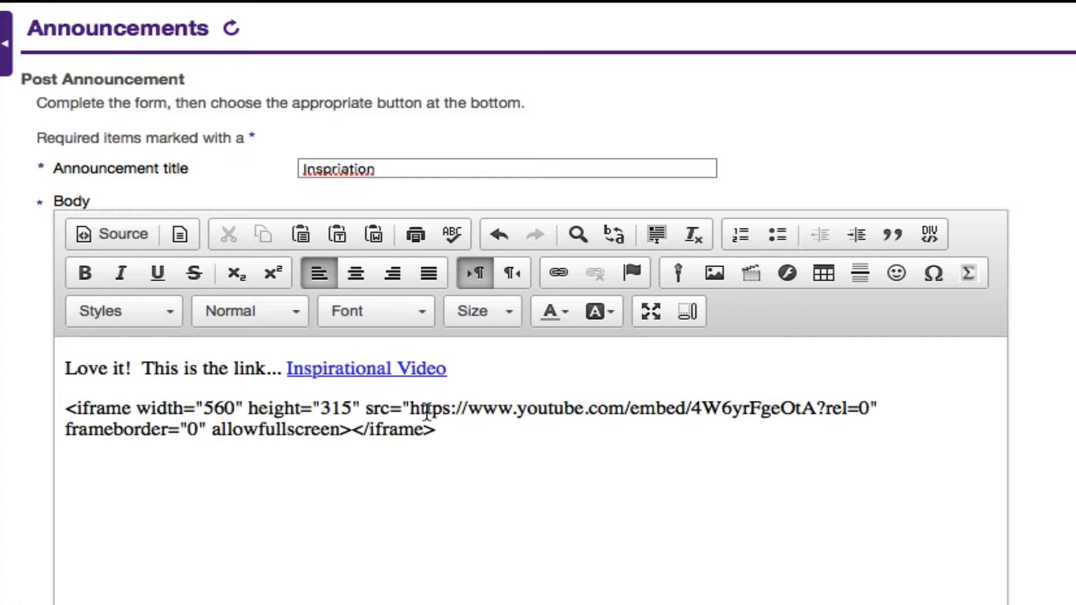
{"action": "key", "text": "Return"}
{"action": "key", "text": "Return"}
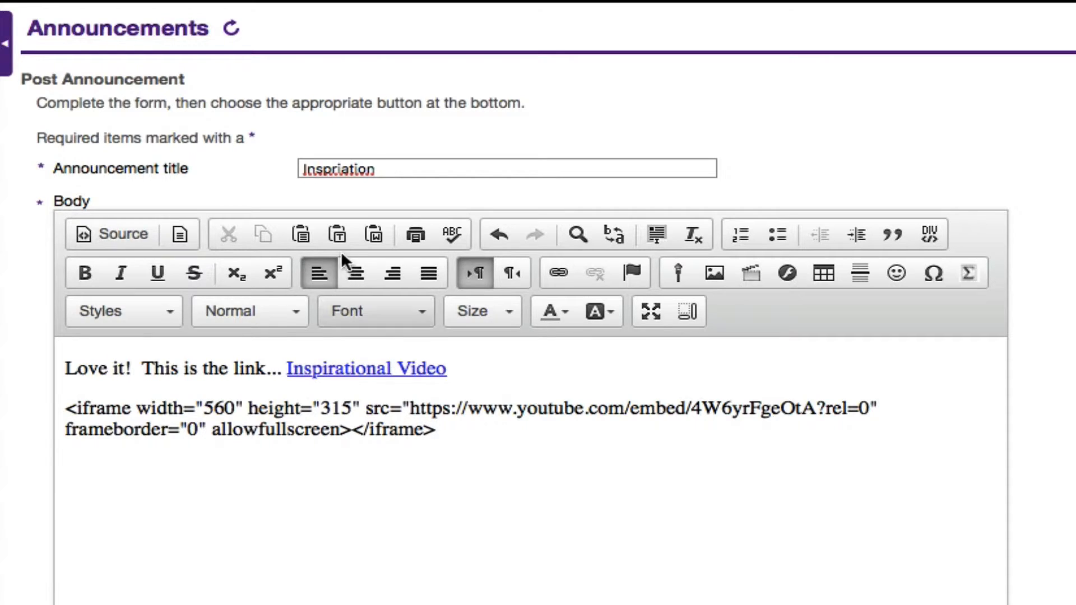
In the body's HTML source, replace everything after the link paragraph with the copied iframe embed code, and return to the formatted view.
{"action": "left_click", "coordinate": [112, 233]}
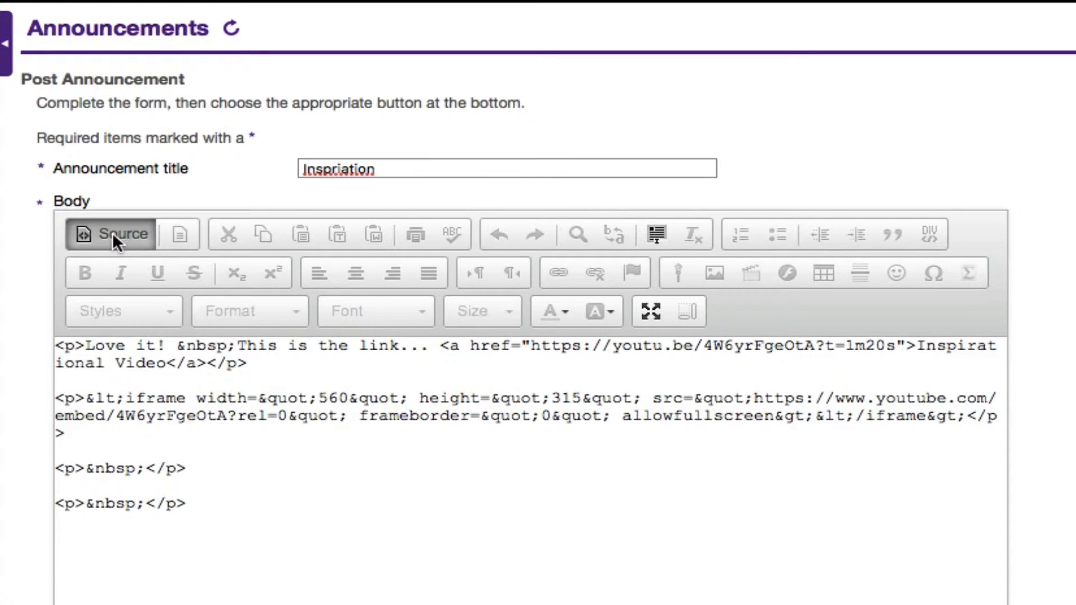
{"action": "left_click_drag", "start_coordinate": [205, 514], "coordinate": [54, 392]}
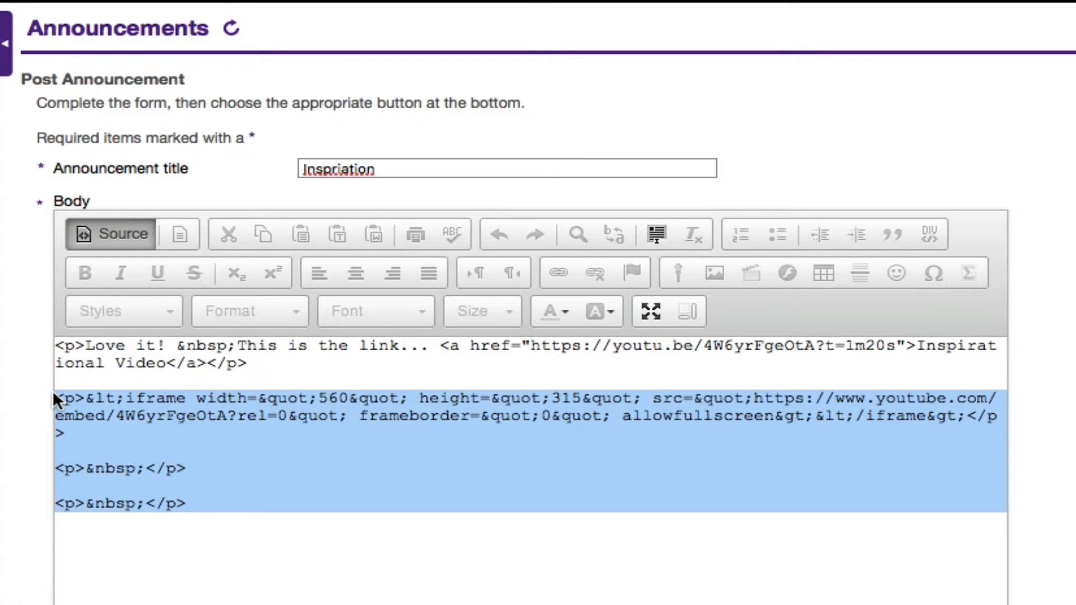
{"action": "key", "text": "super+v"}
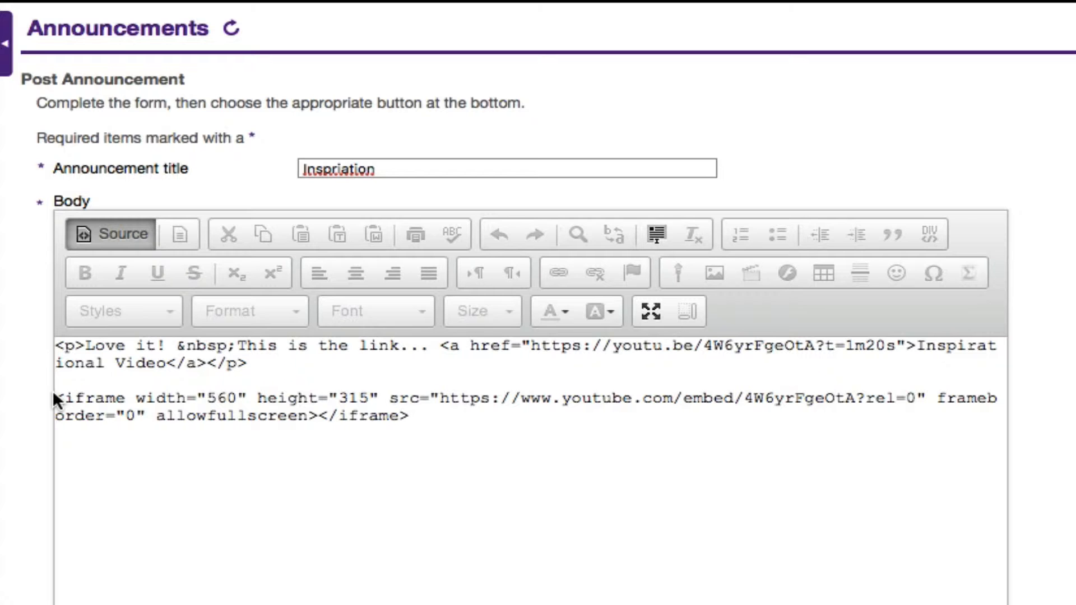
{"action": "left_click", "coordinate": [116, 233]}
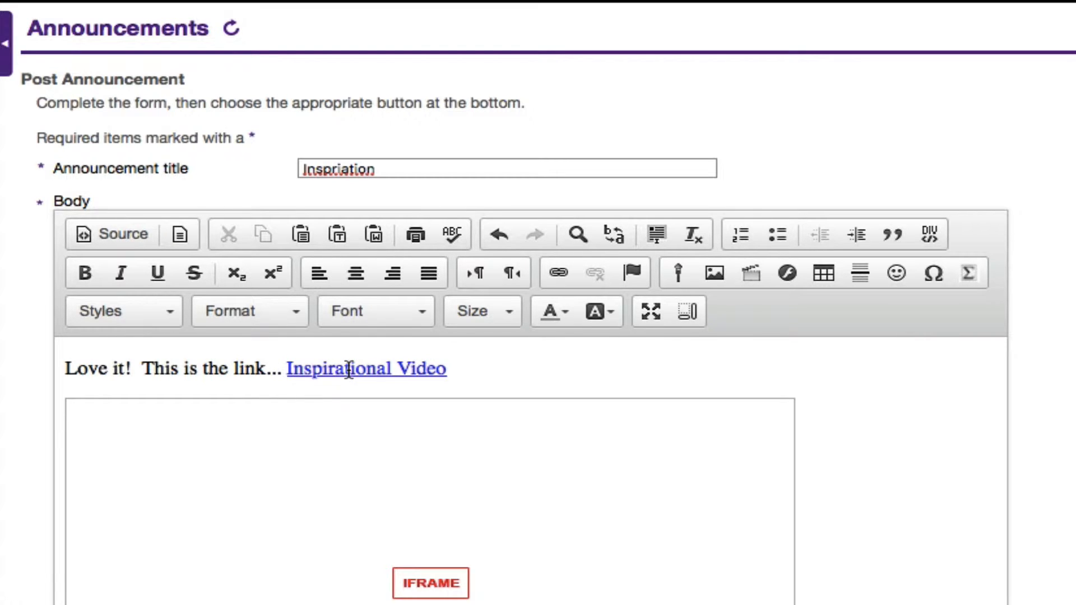
{"action": "scroll", "coordinate": [528, 492], "scroll_direction": "down", "scroll_amount": 3}
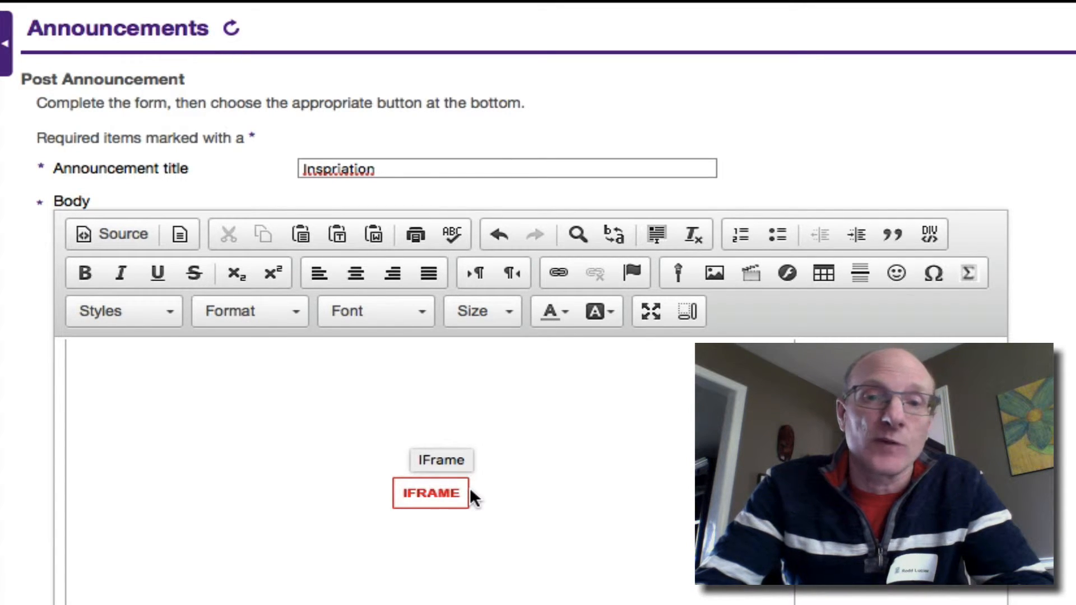
{"action": "scroll", "coordinate": [768, 588], "scroll_direction": "down", "scroll_amount": 3}
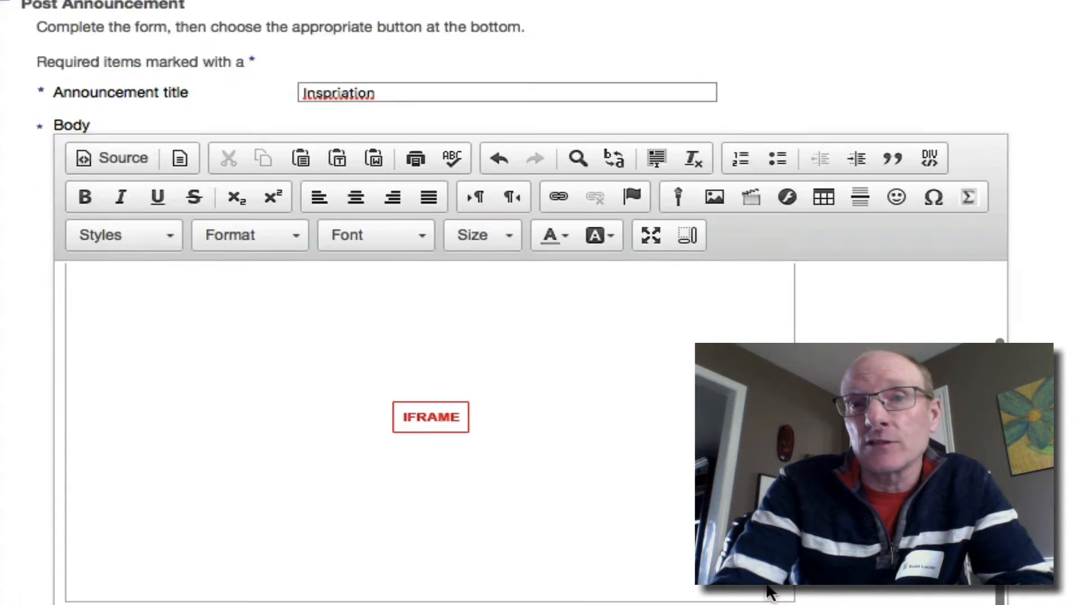